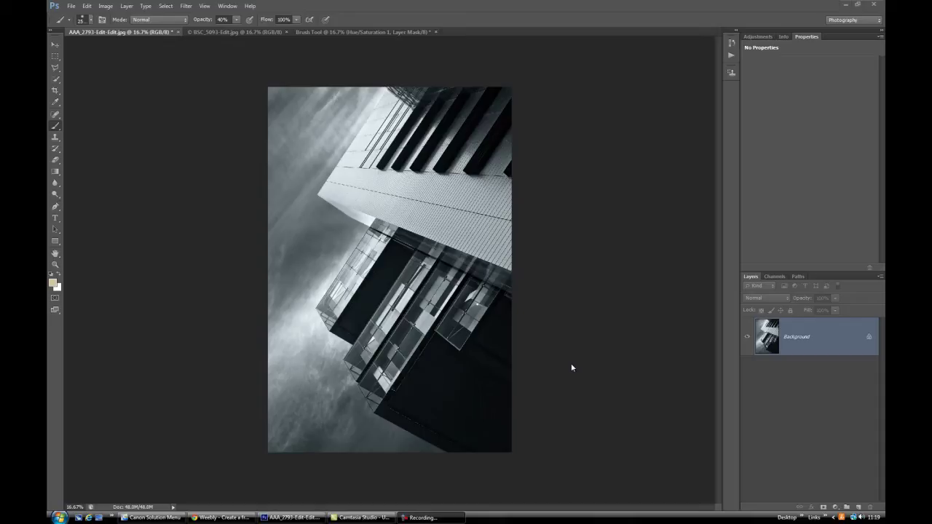
# Look over the architecture photo, the blurred orange photo and the finished composite, including the composite's full layer stack
pyautogui.click(203, 32)
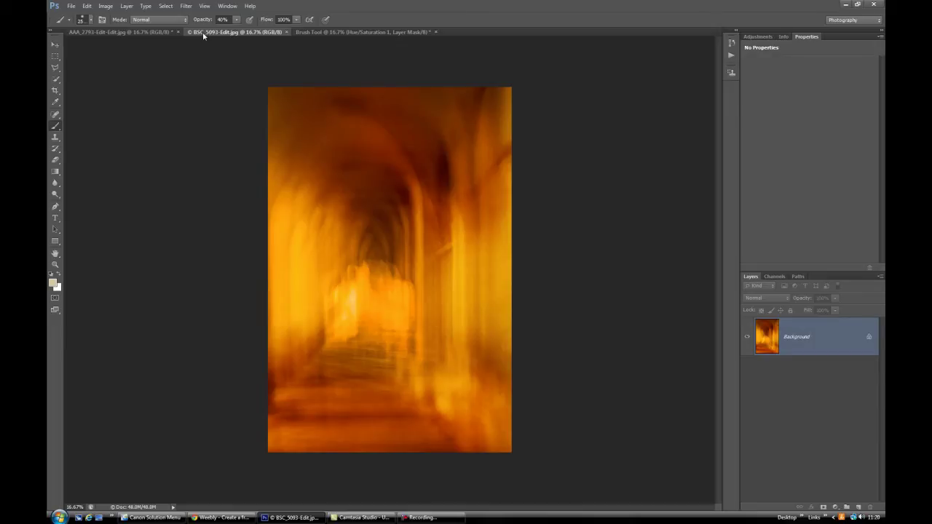
pyautogui.click(342, 33)
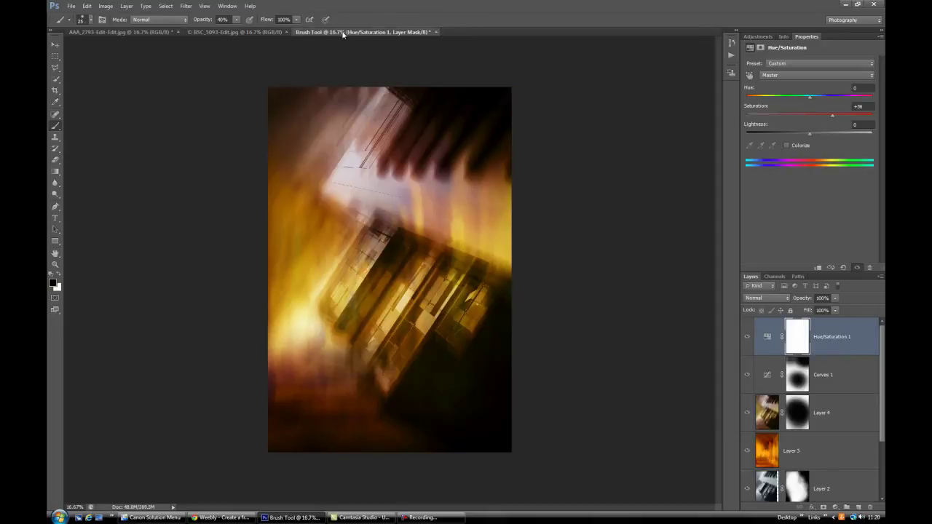
pyautogui.click(117, 32)
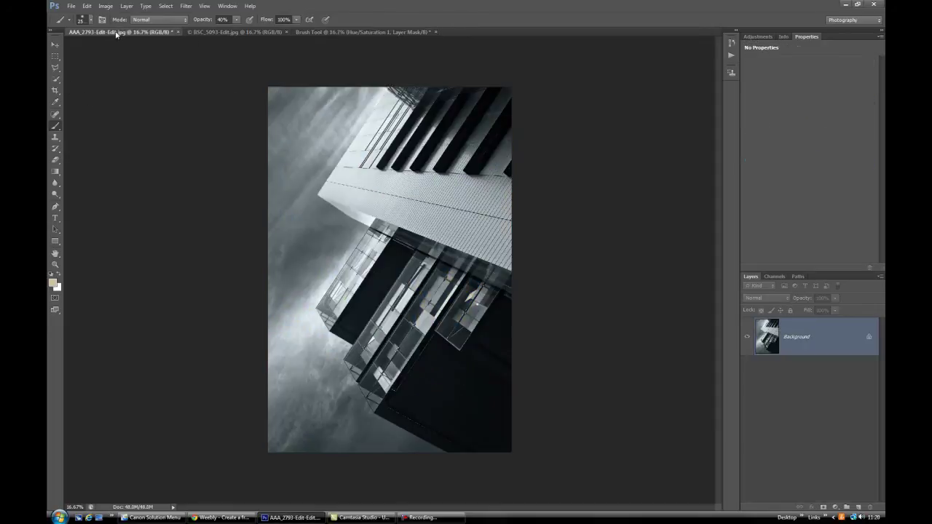
pyautogui.click(223, 33)
pyautogui.click(372, 34)
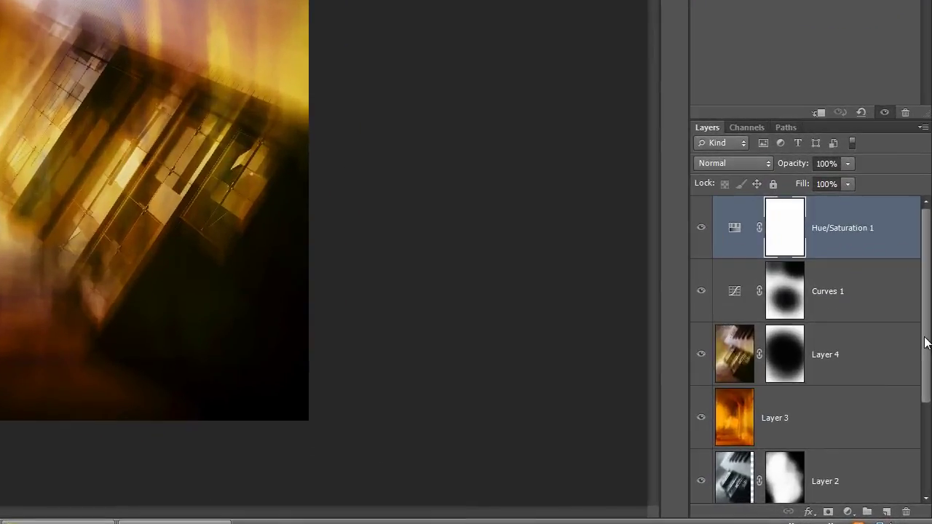
pyautogui.moveTo(882, 405); pyautogui.dragTo(879, 463)
pyautogui.moveTo(921, 439)
pyautogui.mouseDown()
pyautogui.moveTo(921, 320)
pyautogui.moveTo(907, 430)
pyautogui.mouseUp()
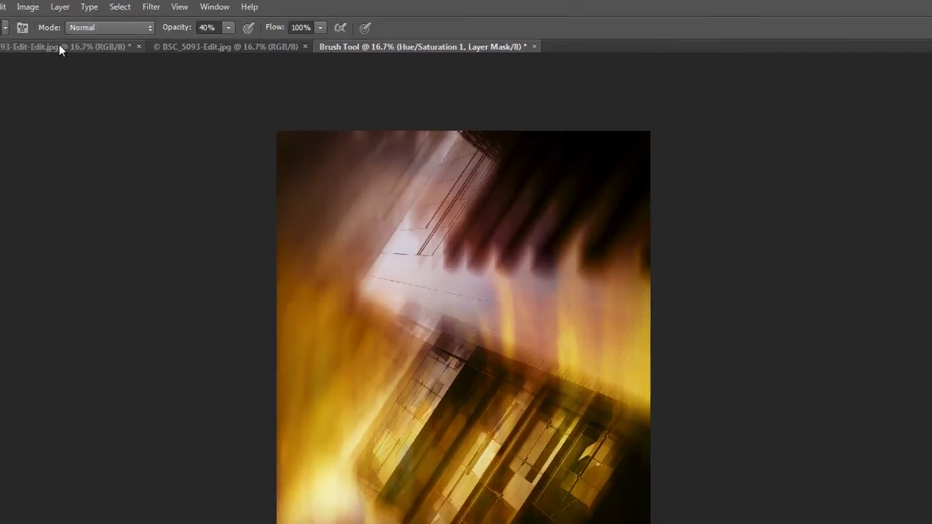
# In the AAA_2793-Edit-Edit.jpg document, duplicate the Background layer and name the copy Blur
pyautogui.click(59, 46)
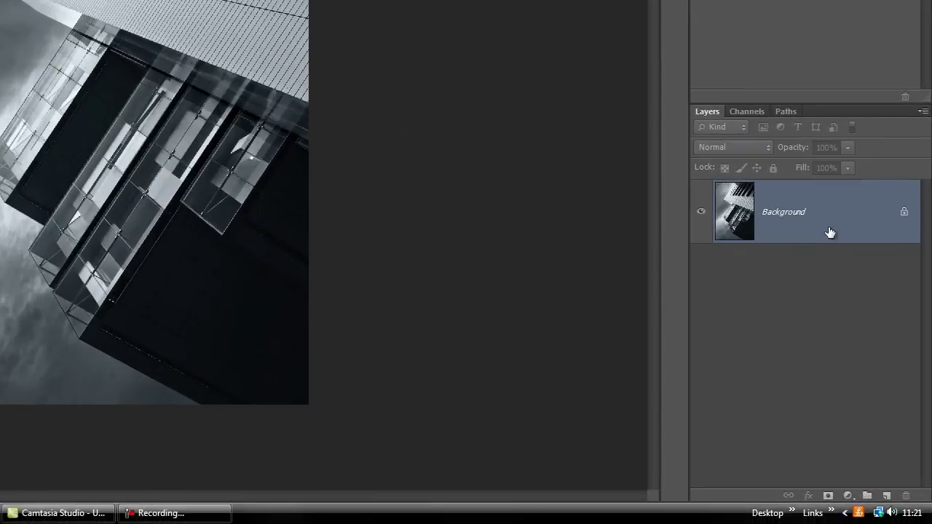
pyautogui.moveTo(847, 362); pyautogui.dragTo(848, 408)
pyautogui.moveTo(830, 306); pyautogui.dragTo(887, 498)
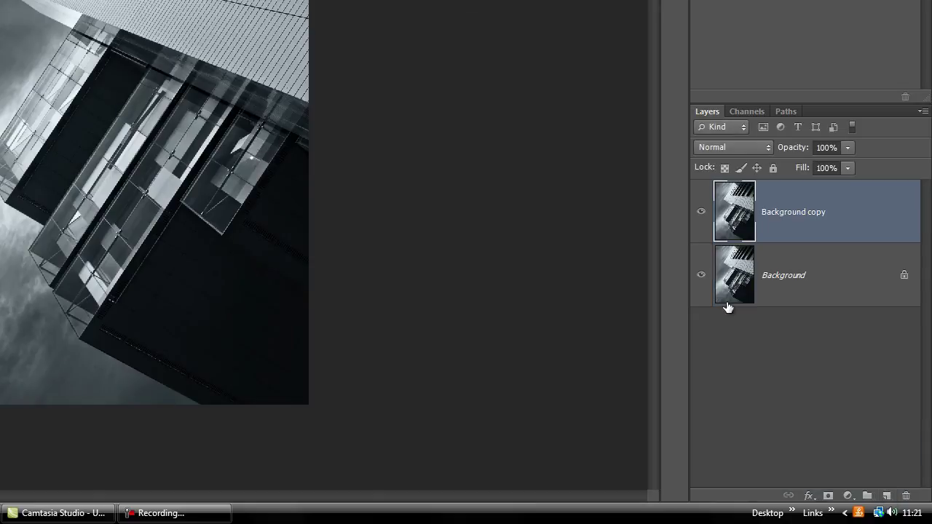
pyautogui.doubleClick(797, 214)
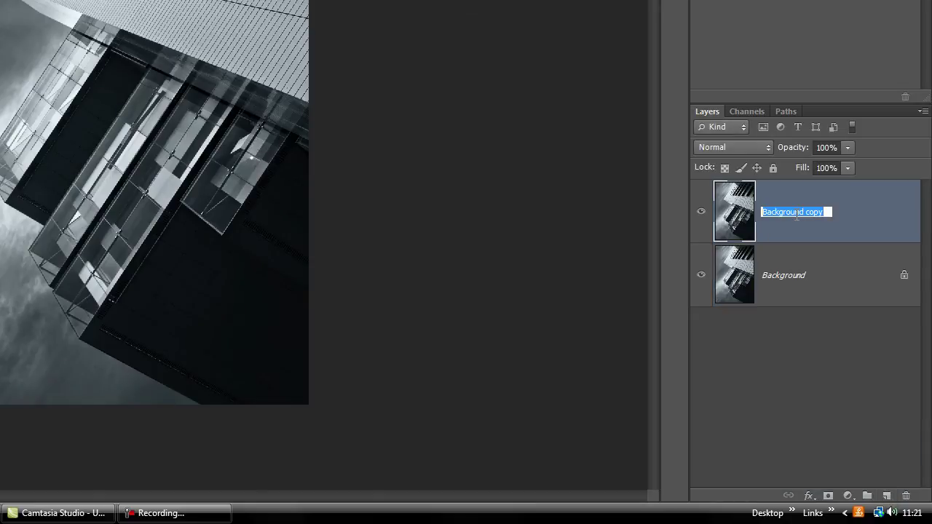
pyautogui.write('Blur')
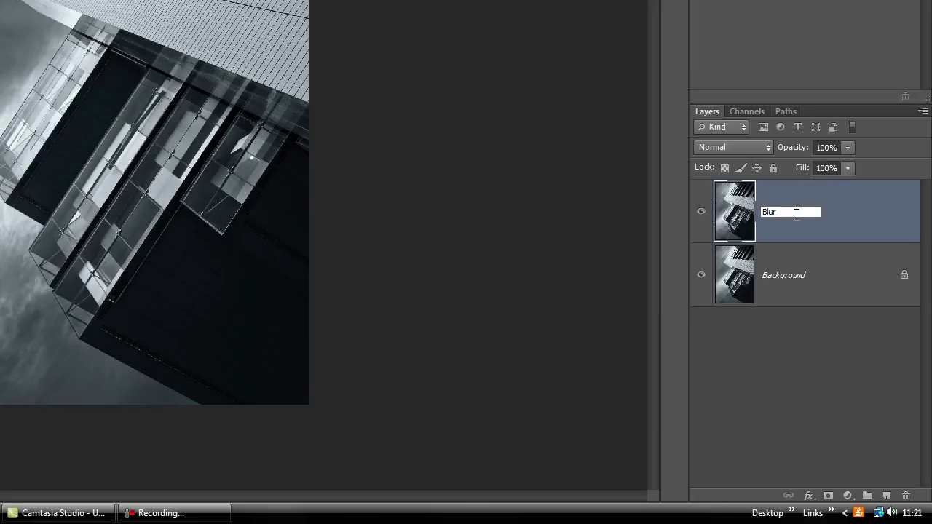
pyautogui.press('Return')
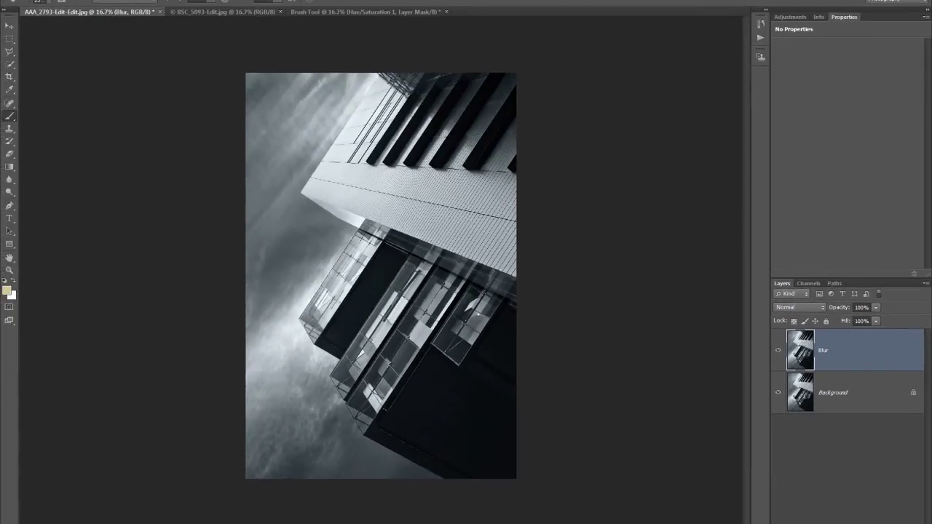
# Apply a Motion Blur to the Blur layer with an angle of 90° and a distance of 284 pixels
pyautogui.click(158, 1)
pyautogui.moveTo(179, 81)
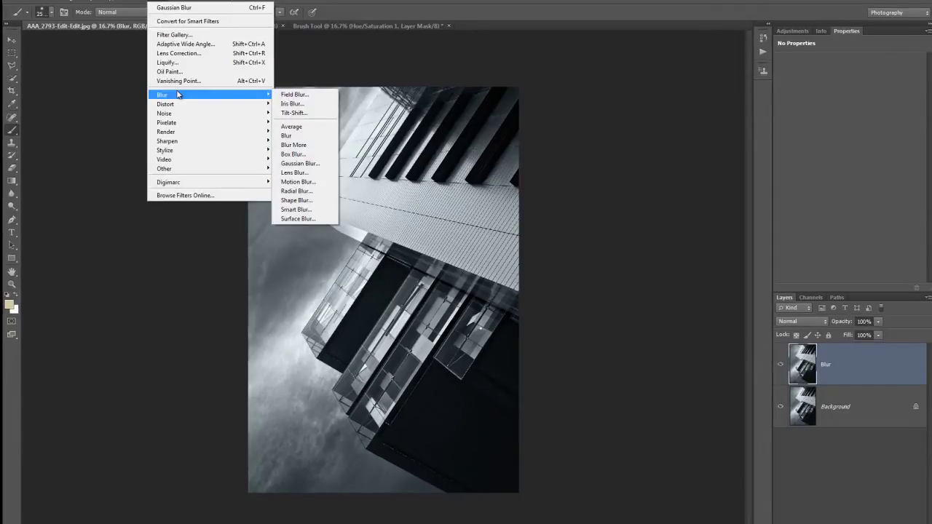
pyautogui.click(299, 183)
pyautogui.moveTo(573, 130); pyautogui.dragTo(626, 120)
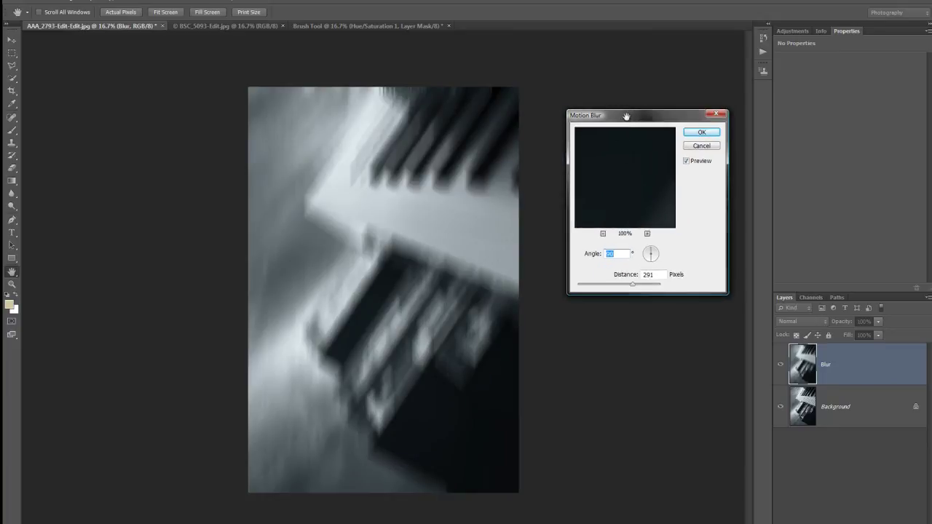
pyautogui.doubleClick(605, 254)
pyautogui.write('90')
pyautogui.moveTo(653, 253); pyautogui.dragTo(650, 299)
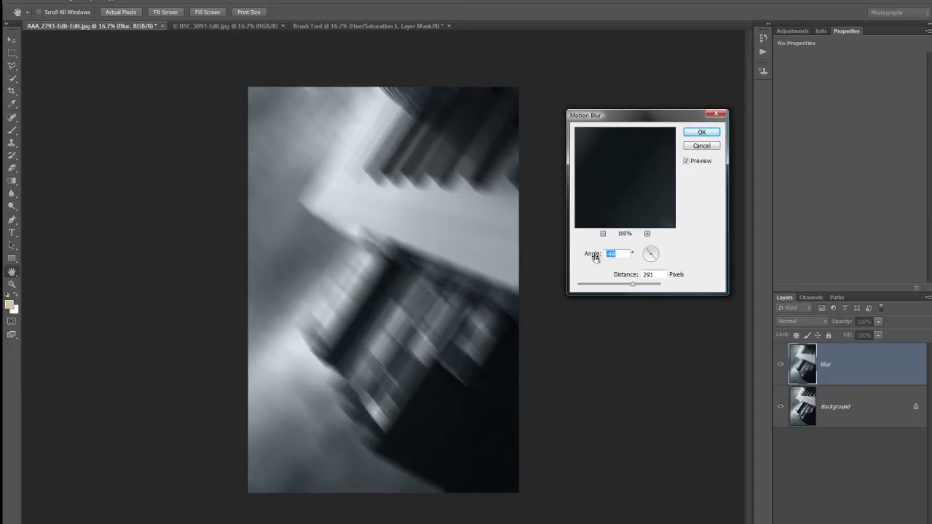
pyautogui.write('90')
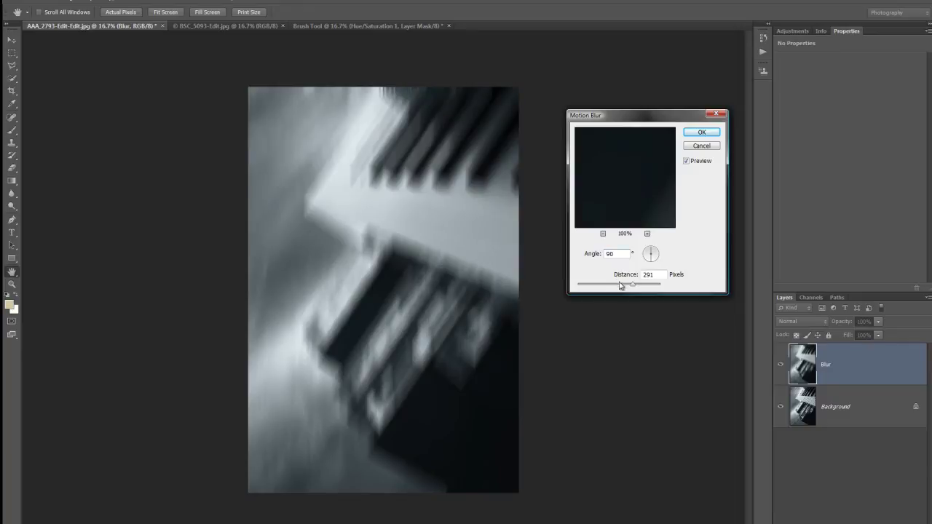
pyautogui.moveTo(631, 286)
pyautogui.mouseDown()
pyautogui.moveTo(646, 282)
pyautogui.moveTo(626, 285)
pyautogui.mouseUp()
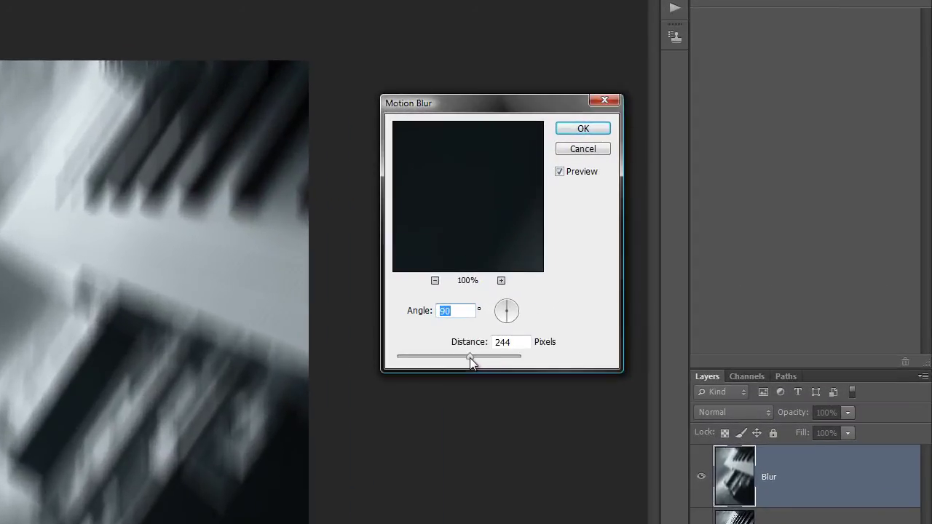
pyautogui.moveTo(470, 358)
pyautogui.mouseDown()
pyautogui.moveTo(431, 357)
pyautogui.moveTo(478, 354)
pyautogui.mouseUp()
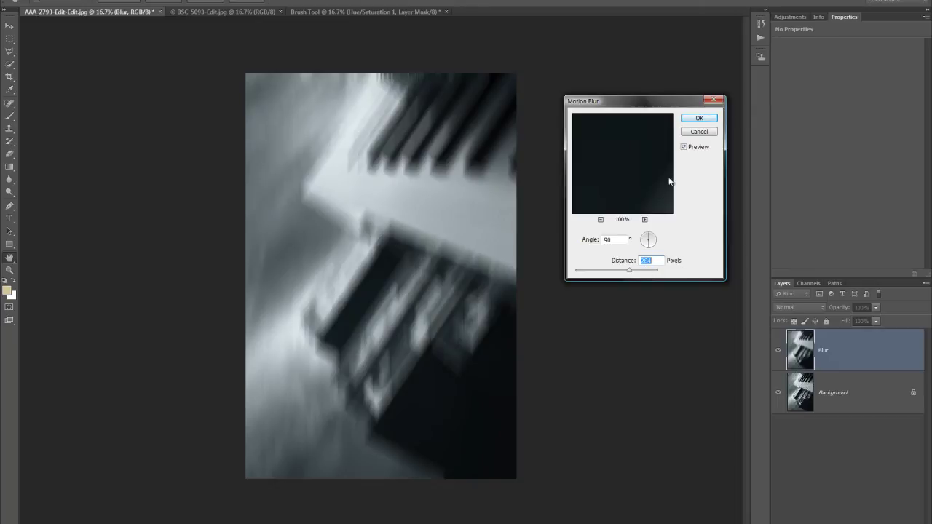
pyautogui.click(699, 118)
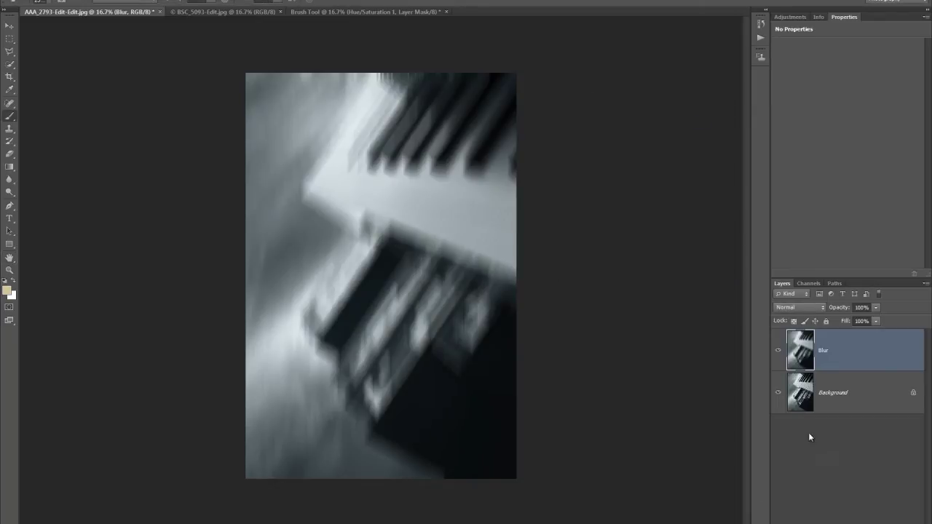
# Toggle the Blur layer's visibility off and on to compare the blurred image with the original
pyautogui.click(777, 351)
pyautogui.click(778, 351)
pyautogui.click(778, 351)
pyautogui.click(778, 351)
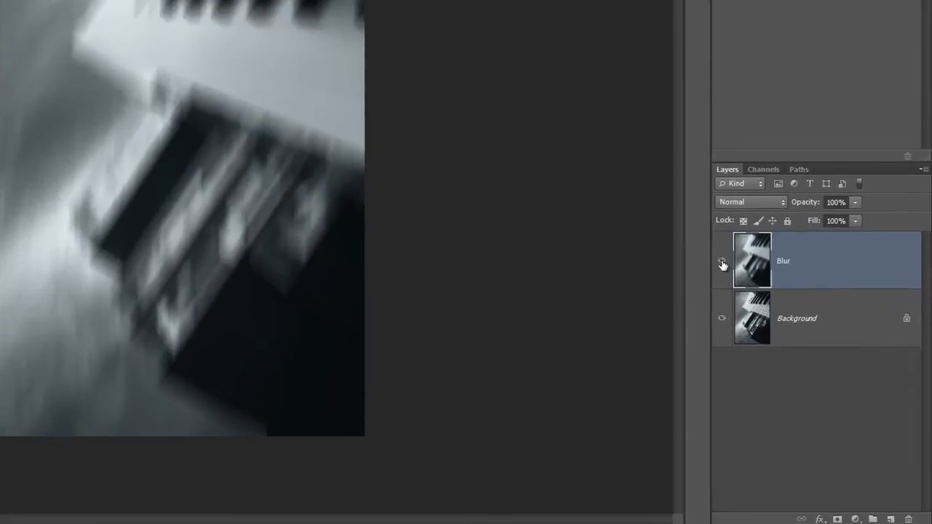
pyautogui.click(778, 350)
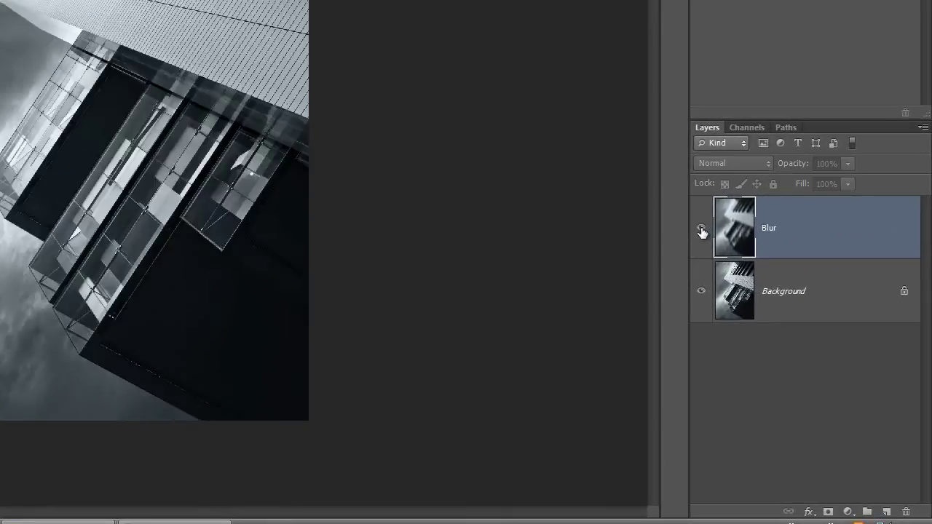
pyautogui.click(701, 230)
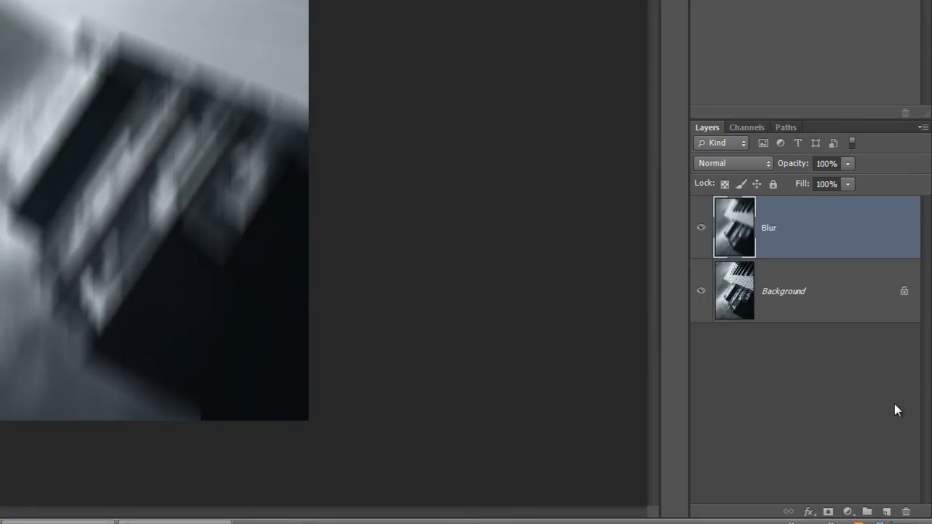
# Add a white layer mask to the Blur layer
pyautogui.click(827, 512)
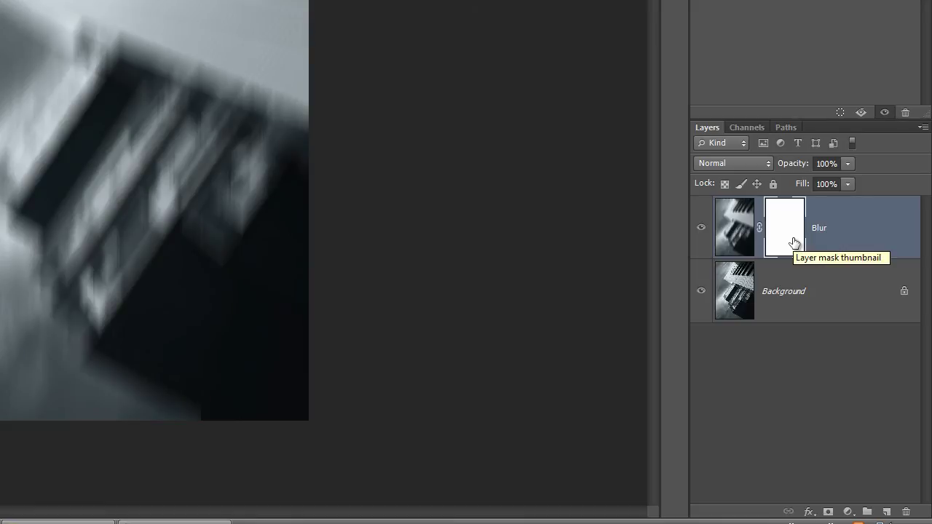
# Try inverting the Blur layer's mask to black and invert it back to white
pyautogui.moveTo(794, 242); pyautogui.dragTo(796, 244)
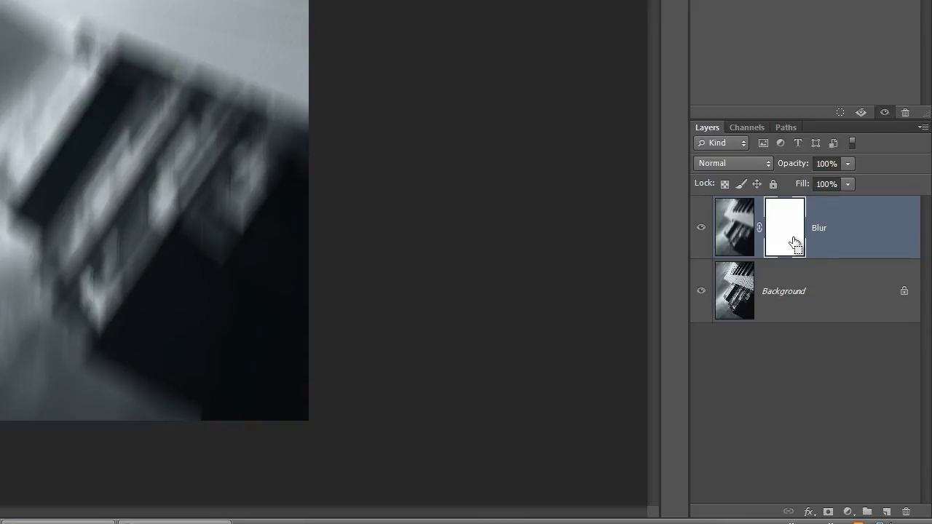
pyautogui.hotkey('ctrl', 'i')
pyautogui.moveTo(794, 242); pyautogui.dragTo(794, 244)
pyautogui.hotkey('ctrl', 'i')
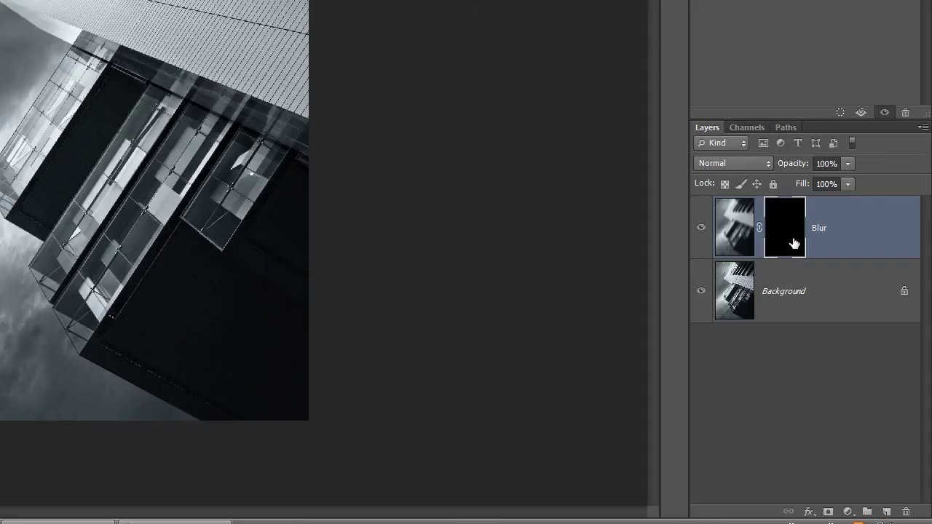
pyautogui.hotkey('ctrl', 'i')
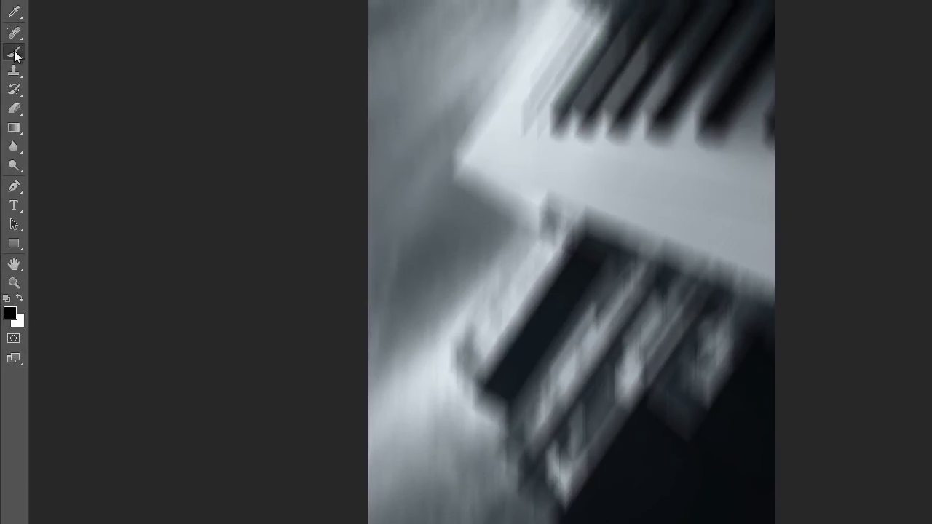
# Choose the Brush Tool with a soft round tip, 2500 px in size and 0% hardness
pyautogui.click(14, 54)
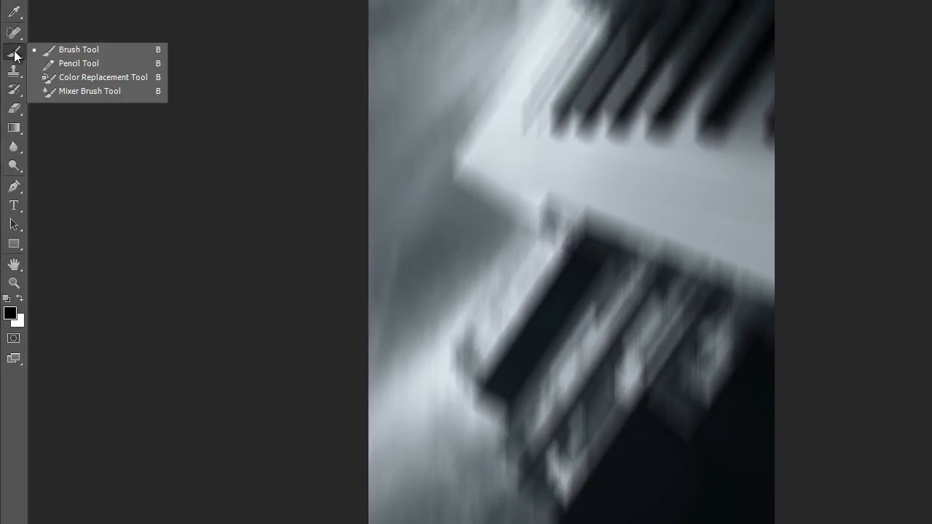
pyautogui.click(77, 51)
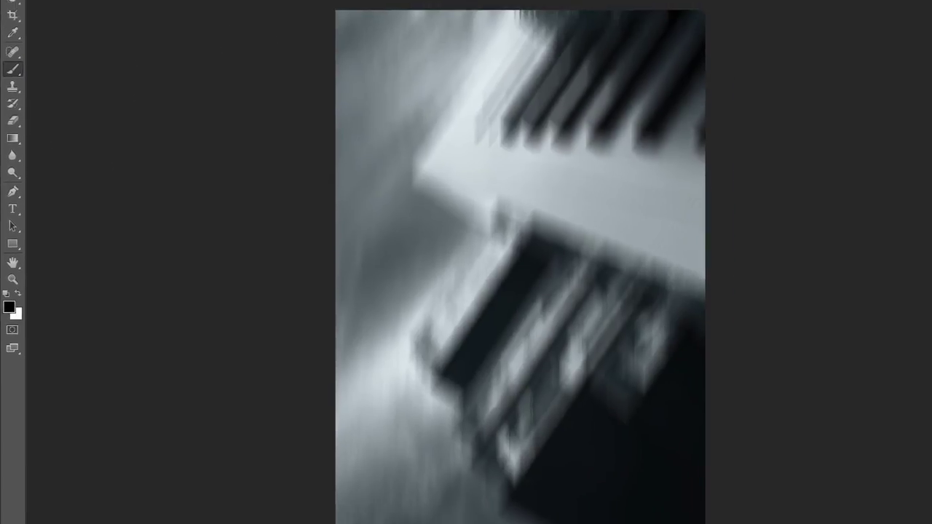
pyautogui.click(42, 2)
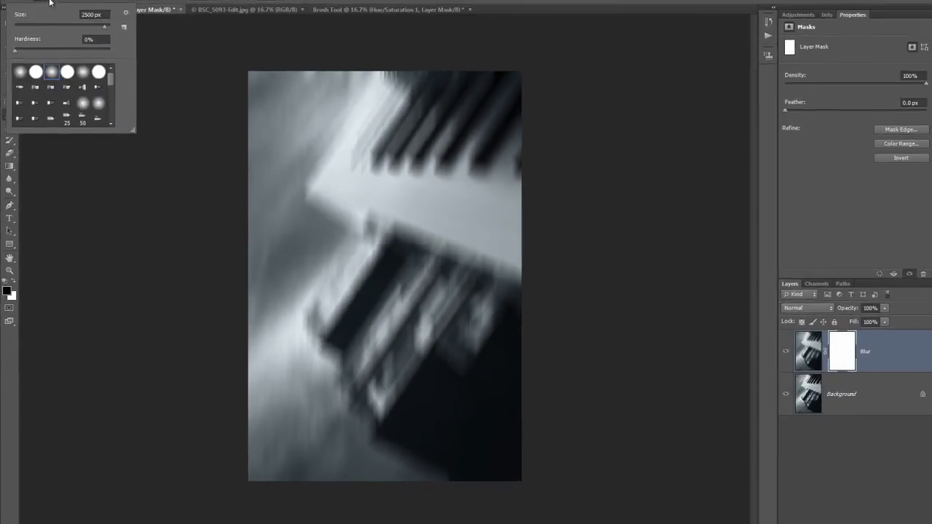
pyautogui.click(48, 76)
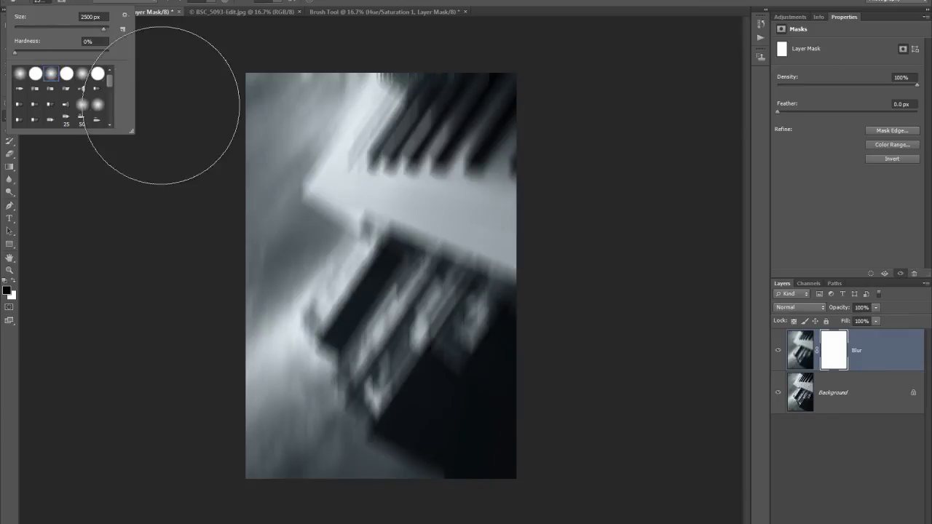
pyautogui.press('Return')
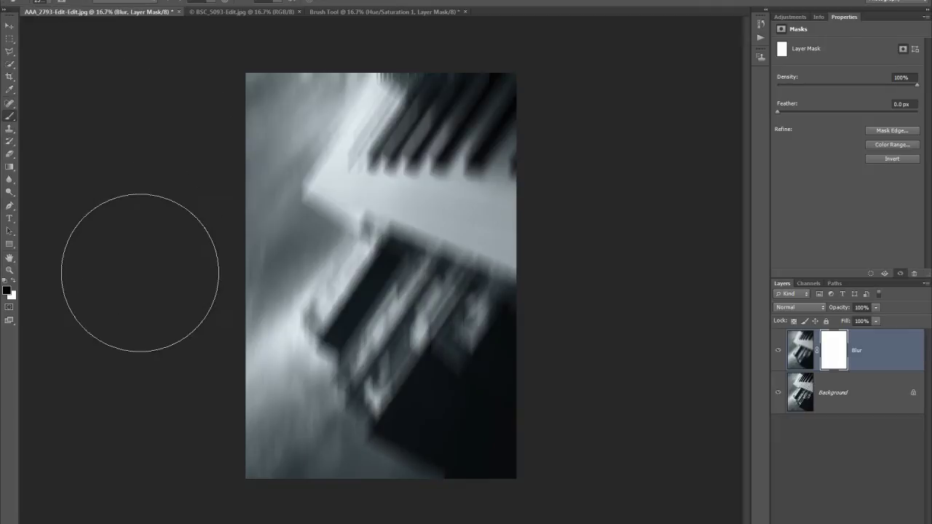
# Swap the foreground and background colours back and forth, leaving black as the painting colour
pyautogui.click(14, 282)
pyautogui.click(14, 282)
pyautogui.press('x')
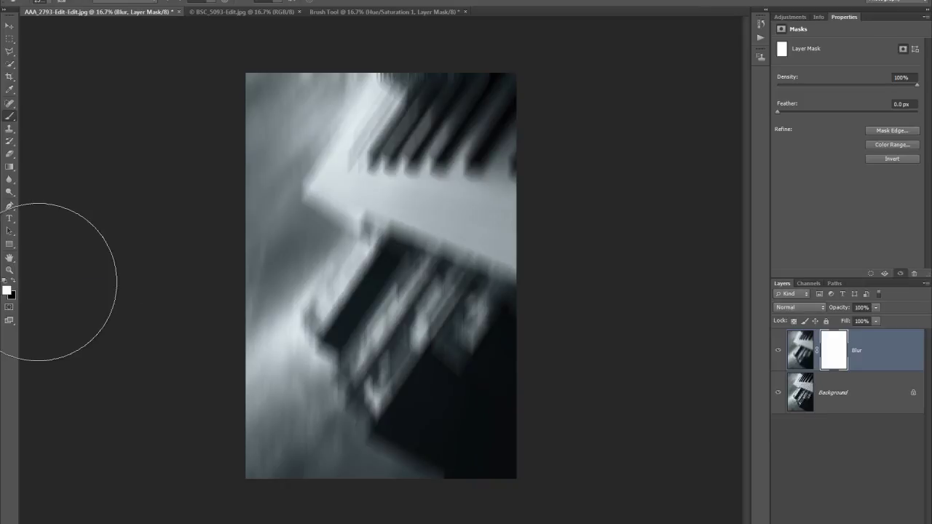
pyautogui.press('x')
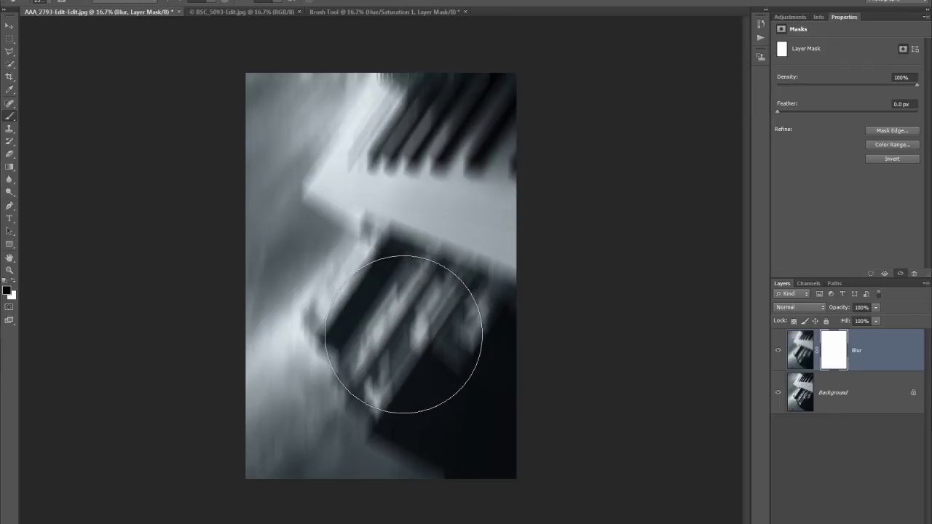
# Paint black on the Blur layer's mask over the central windows and the upper facade to bring back sharp detail
pyautogui.moveTo(404, 338); pyautogui.dragTo(406, 359)
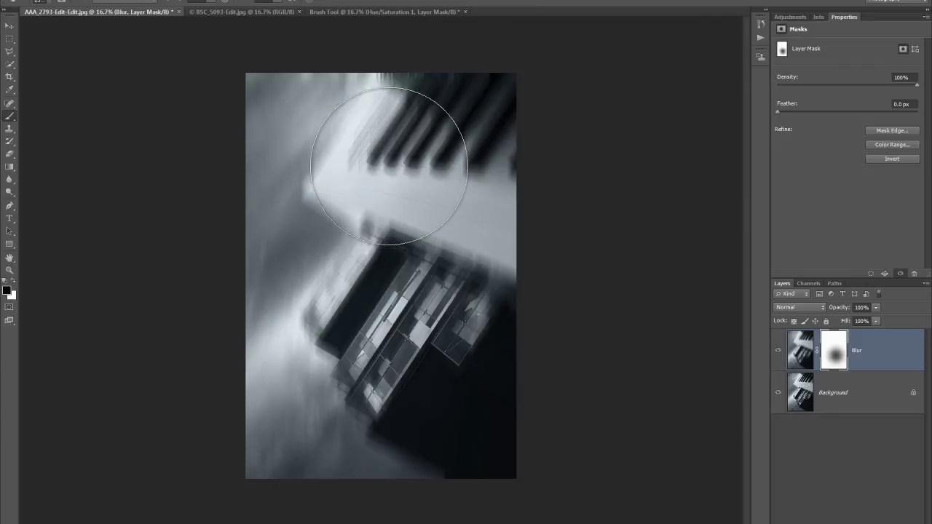
pyautogui.click(388, 167)
pyautogui.moveTo(388, 167)
pyautogui.mouseDown()
pyautogui.moveTo(386, 139)
pyautogui.moveTo(397, 182)
pyautogui.mouseUp()
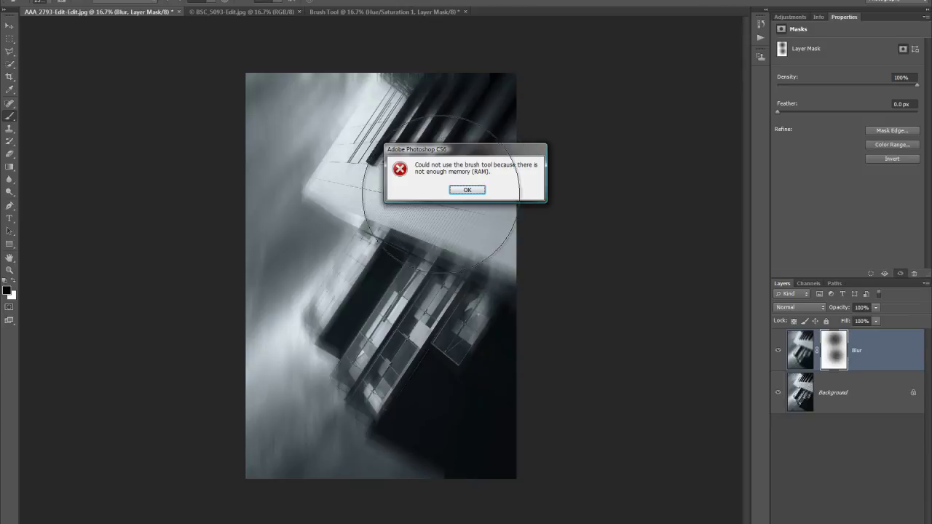
pyautogui.click(466, 190)
# Reduce the brush size and paint black on the mask over the building's left-hand windows to reveal their sharp detail
pyautogui.press('[')
pyautogui.press('[')
pyautogui.press('[')
pyautogui.press('[')
pyautogui.press('[')
pyautogui.press('[')
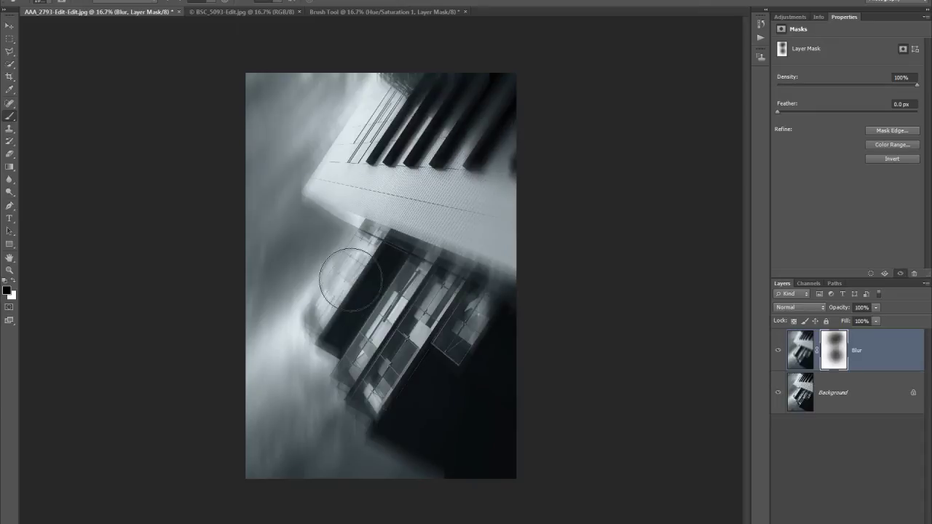
pyautogui.moveTo(337, 291); pyautogui.dragTo(333, 296)
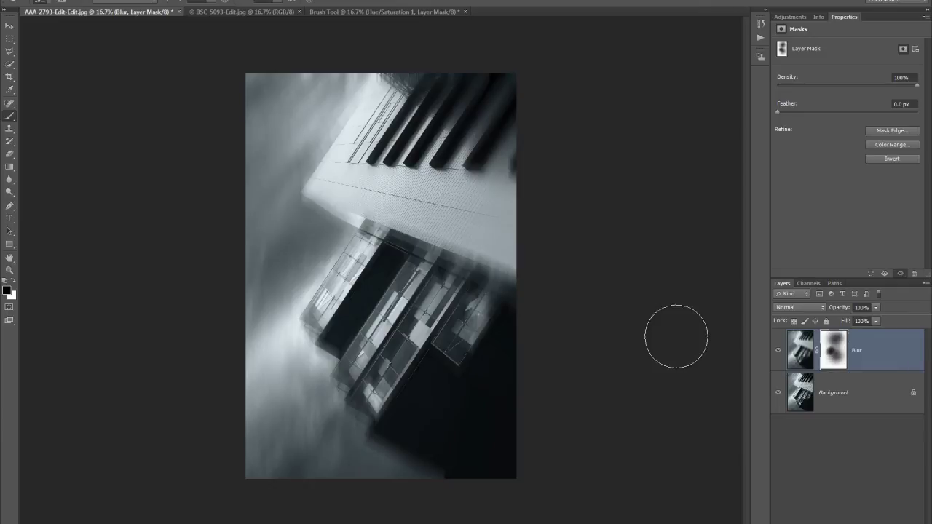
# Paint black on the Blur layer's mask over the upper-left sky, and stamp all visible layers into a new top layer
pyautogui.moveTo(301, 94)
pyautogui.mouseDown()
pyautogui.moveTo(384, 87)
pyautogui.moveTo(281, 83)
pyautogui.mouseUp()
pyautogui.hotkey('ctrl', 'shift', 'alt', 'e')
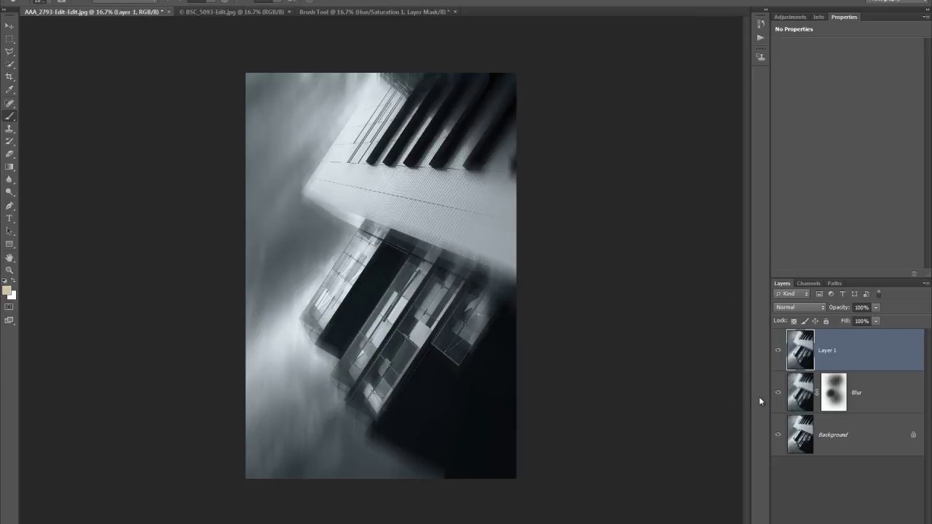
pyautogui.moveTo(774, 393)
pyautogui.mouseDown()
pyautogui.moveTo(775, 450)
pyautogui.moveTo(779, 391)
pyautogui.mouseUp()
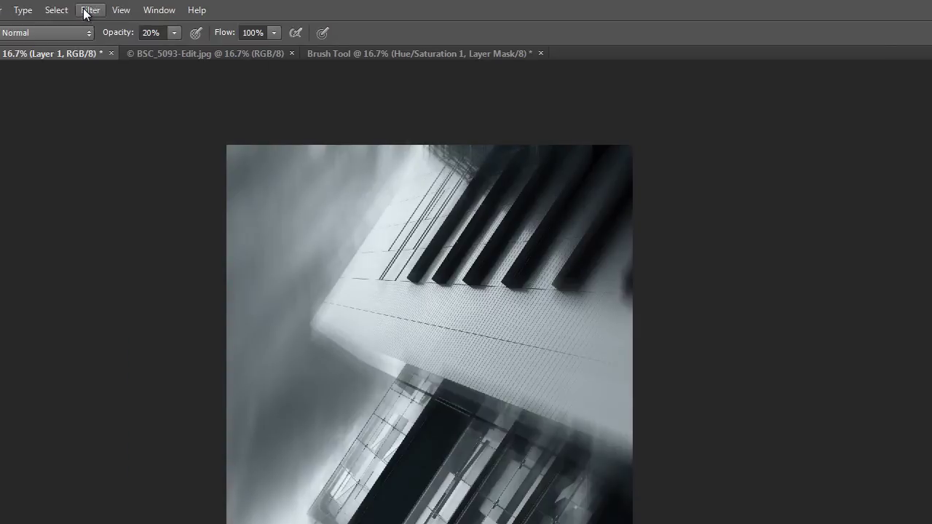
# Apply a Gaussian Blur with a radius of 29.1 pixels to the merged Layer 1
pyautogui.click(87, 10)
pyautogui.moveTo(125, 158)
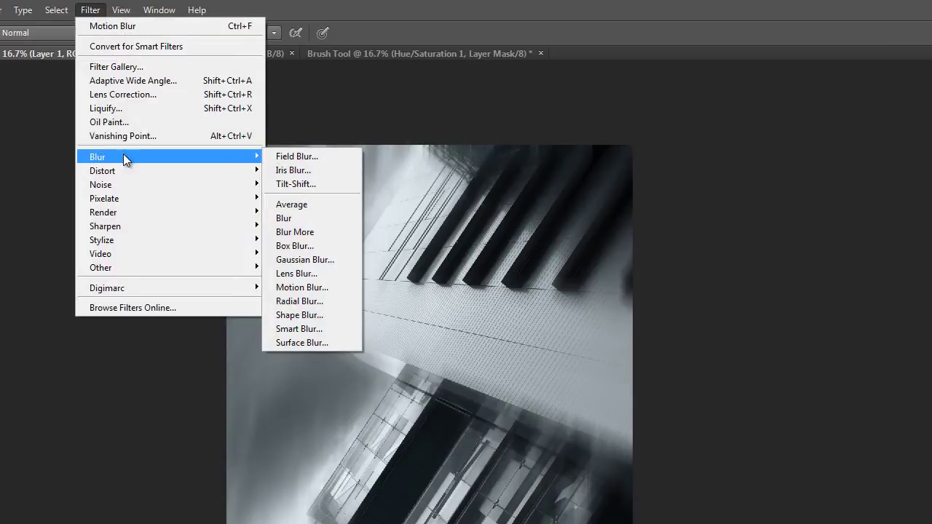
pyautogui.click(320, 260)
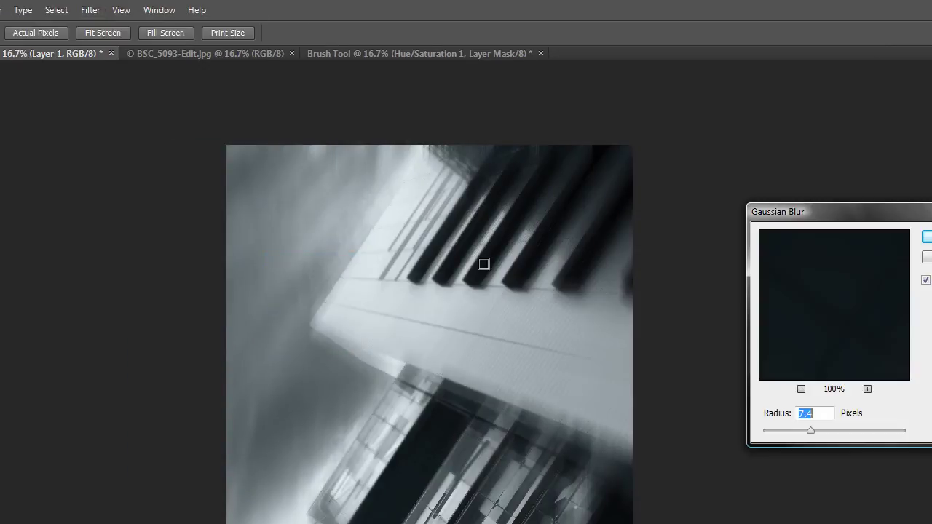
pyautogui.moveTo(816, 434); pyautogui.dragTo(830, 429)
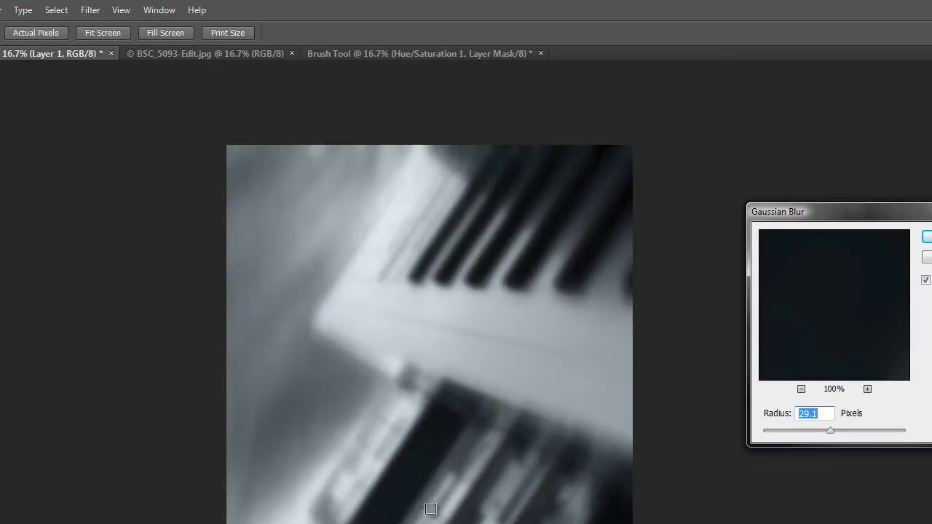
pyautogui.press('Return')
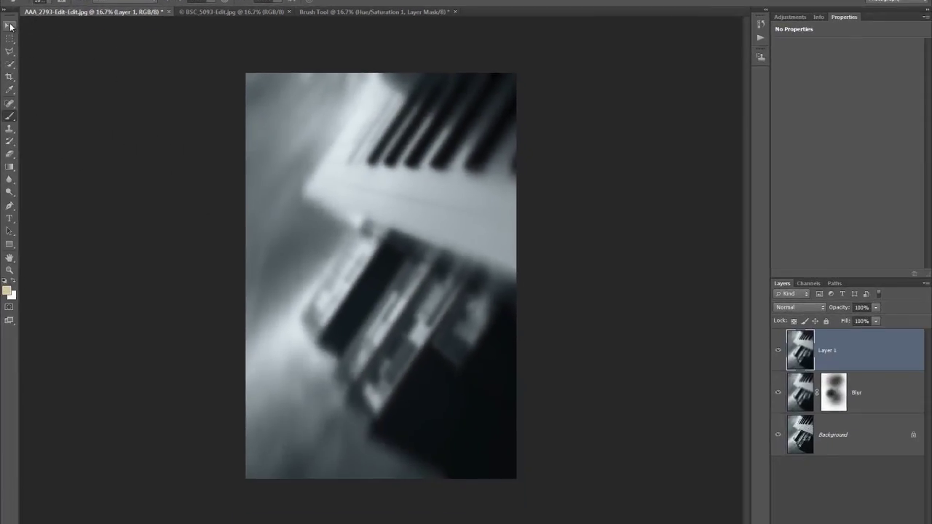
# Shift the blurred Layer 1 up and left with the Move tool, about 0.16 in horizontally and 0.22 in vertically
pyautogui.click(10, 27)
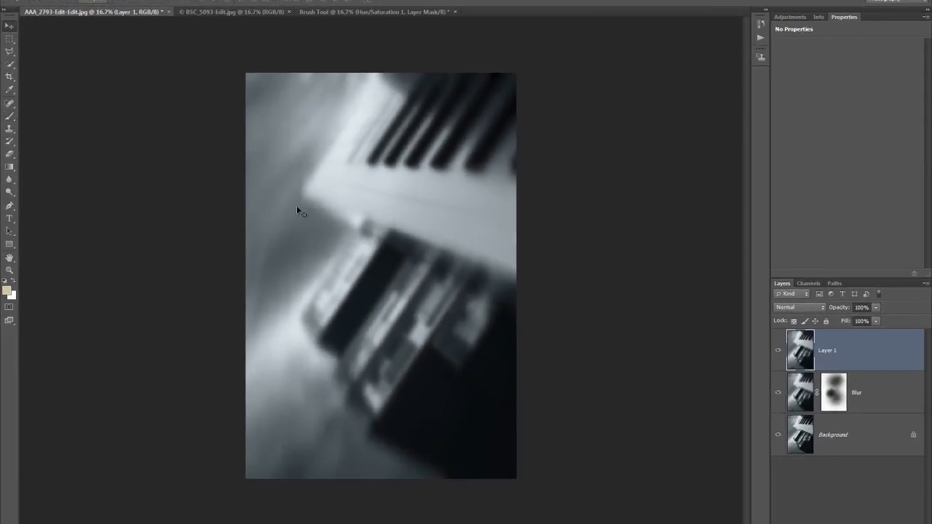
pyautogui.hotkey('shift', 'Down')
pyautogui.moveTo(365, 241); pyautogui.dragTo(362, 240)
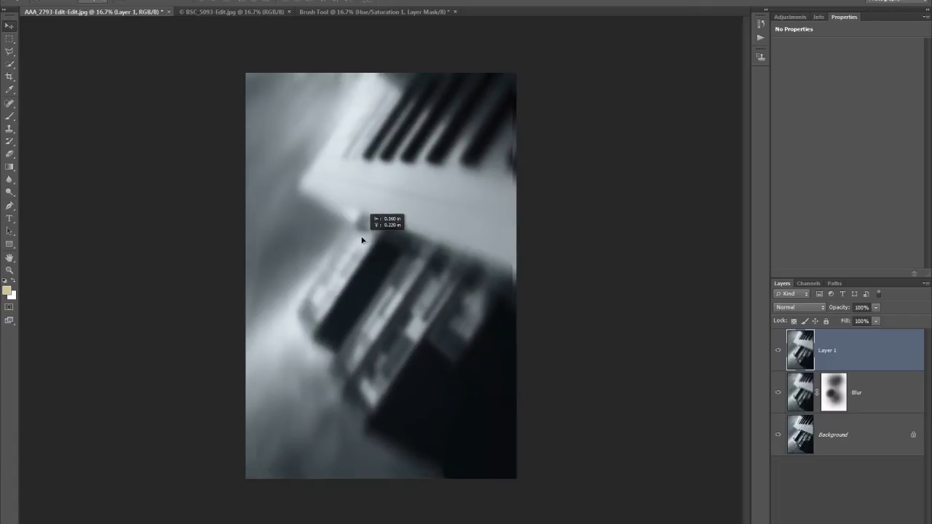
pyautogui.hotkey('shift', 'Up')
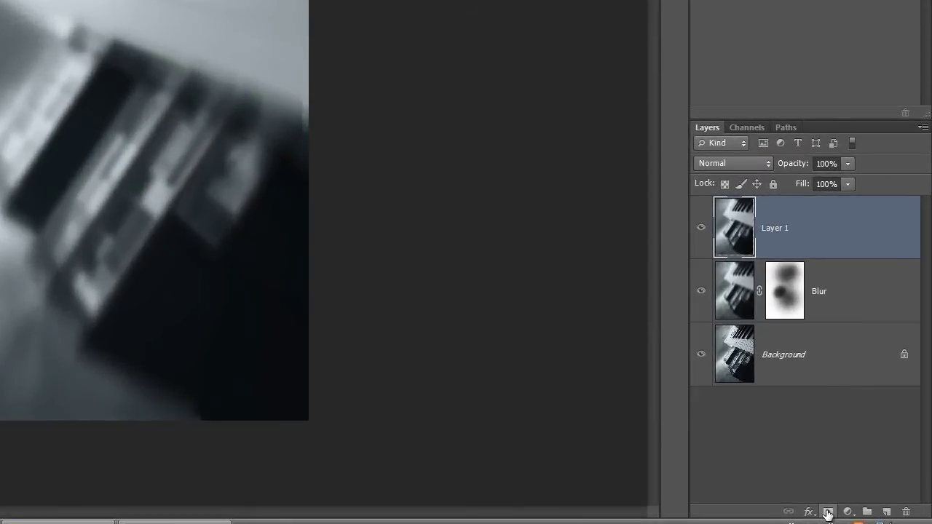
# Add a black layer mask to Layer 1, inverting it to white and back to black to compare the blur
pyautogui.keyDown('alt'); pyautogui.click(827, 513); pyautogui.keyUp('alt')
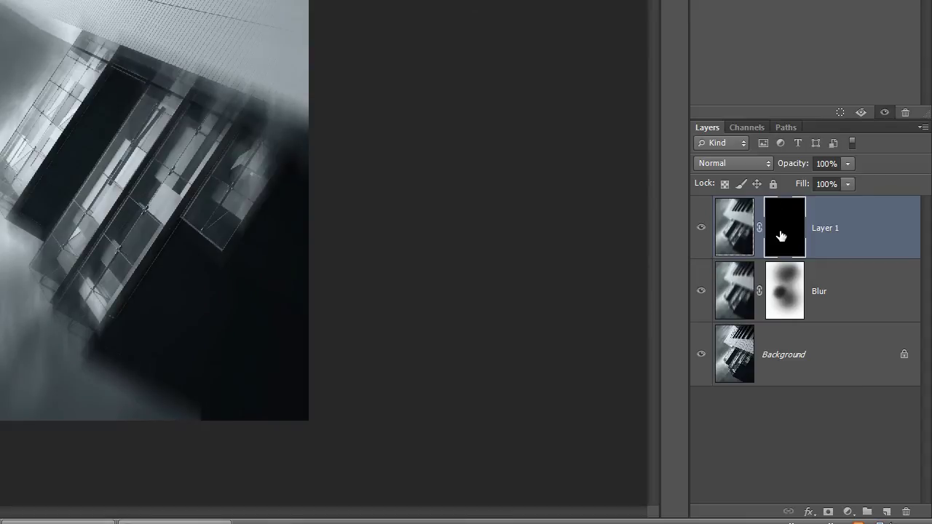
pyautogui.hotkey('ctrl', 'i')
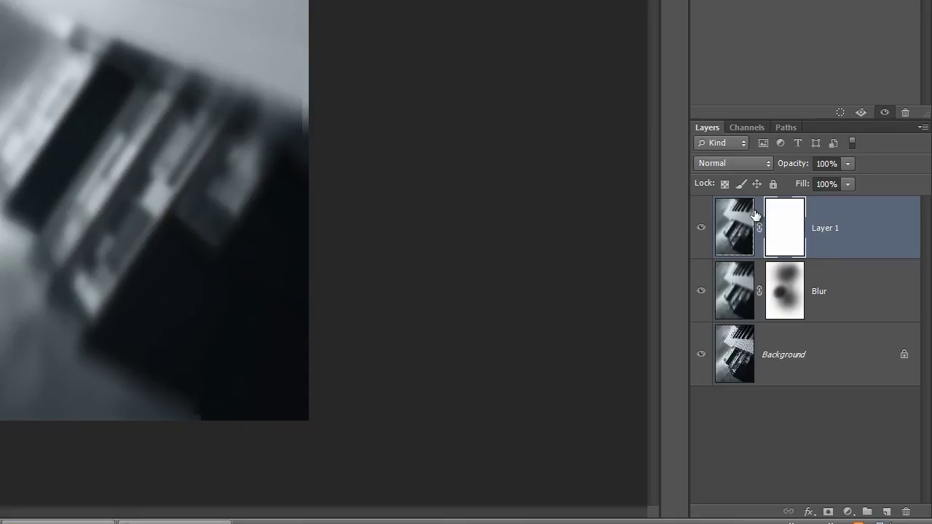
pyautogui.hotkey('ctrl', 'i')
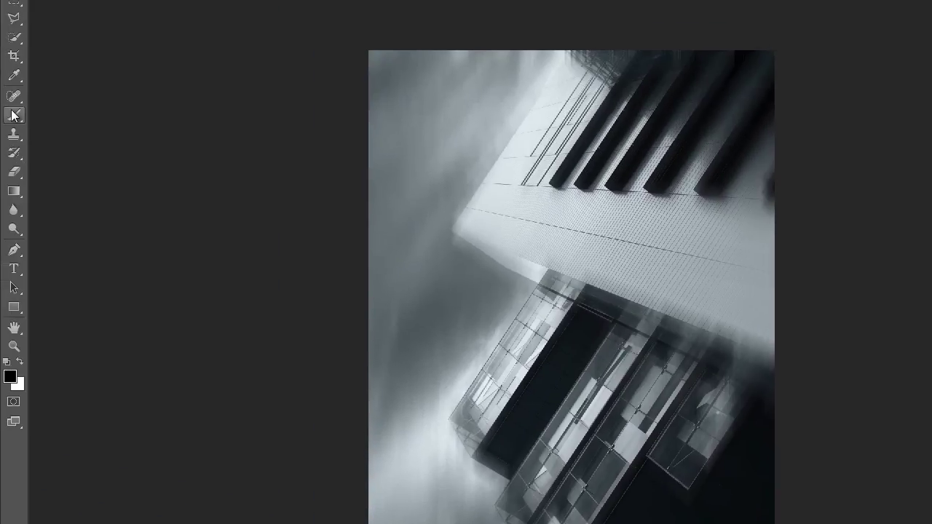
# Paint white with the Brush tool on Layer 1's black mask over parts of the sky and building to reveal the offset blur
pyautogui.click(11, 120)
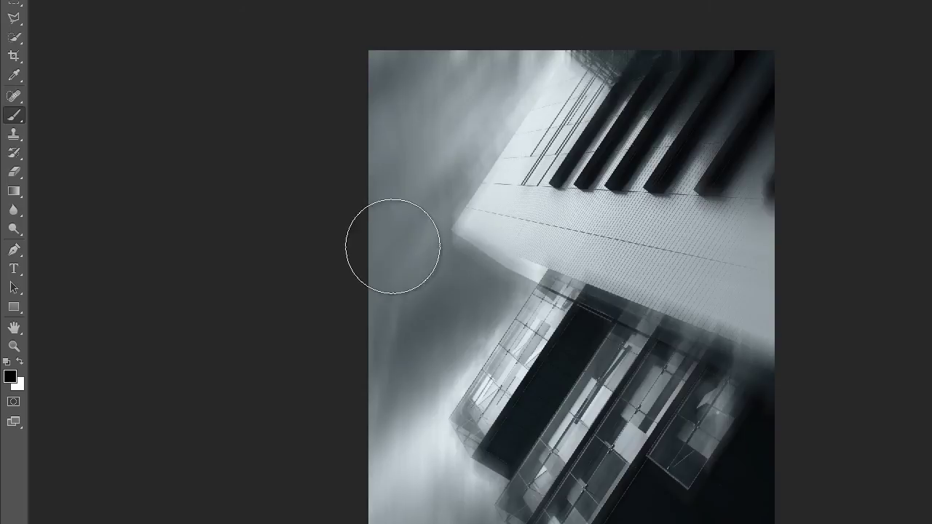
pyautogui.moveTo(410, 302)
pyautogui.mouseDown()
pyautogui.moveTo(457, 354)
pyautogui.moveTo(437, 364)
pyautogui.moveTo(454, 343)
pyautogui.moveTo(451, 364)
pyautogui.moveTo(447, 353)
pyautogui.moveTo(433, 372)
pyautogui.moveTo(470, 343)
pyautogui.moveTo(454, 343)
pyautogui.moveTo(453, 243)
pyautogui.moveTo(493, 77)
pyautogui.moveTo(506, 161)
pyautogui.moveTo(546, 219)
pyautogui.moveTo(587, 46)
pyautogui.moveTo(579, 77)
pyautogui.moveTo(613, 48)
pyautogui.moveTo(432, 73)
pyautogui.moveTo(408, 235)
pyautogui.moveTo(499, 427)
pyautogui.moveTo(481, 497)
pyautogui.moveTo(391, 523)
pyautogui.mouseUp()
pyautogui.press('x')
pyautogui.moveTo(648, 333); pyautogui.dragTo(572, 343)
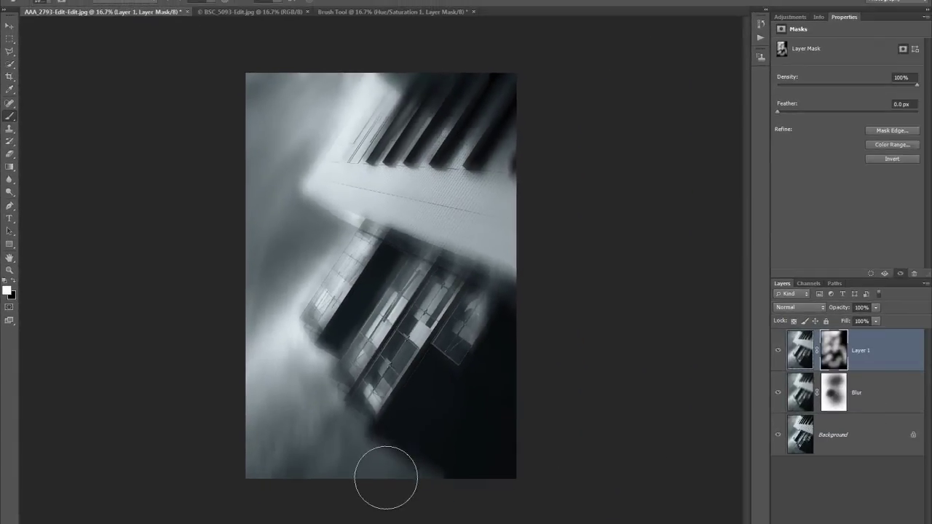
pyautogui.moveTo(386, 478)
pyautogui.mouseDown()
pyautogui.moveTo(290, 472)
pyautogui.moveTo(245, 449)
pyautogui.mouseUp()
# Select Layer 1's image instead of its mask and reposition the layer with the Move tool to shift the ghosted blur
pyautogui.click(799, 355)
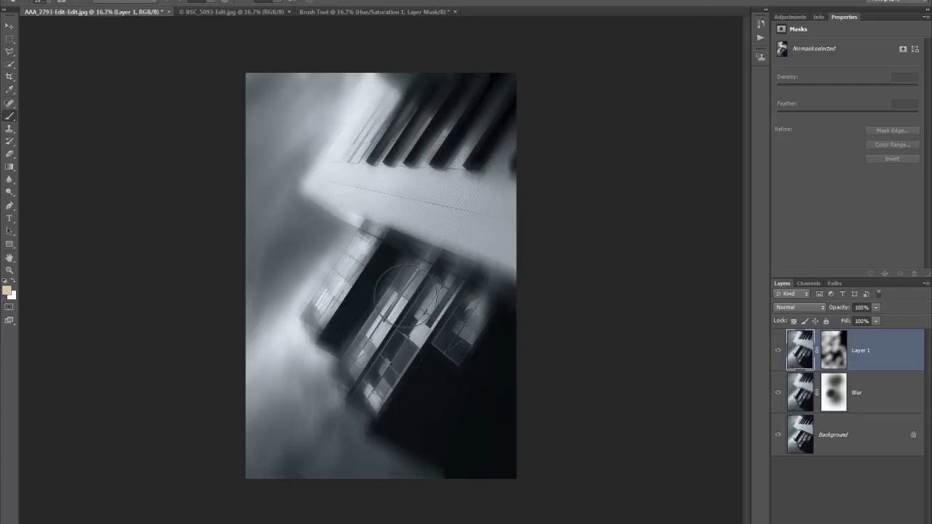
pyautogui.press('v')
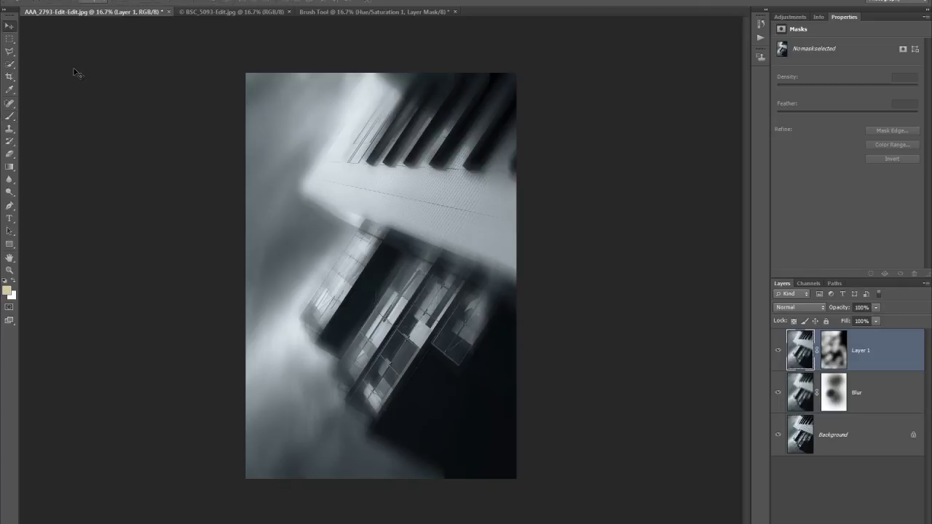
pyautogui.moveTo(343, 266); pyautogui.dragTo(355, 284)
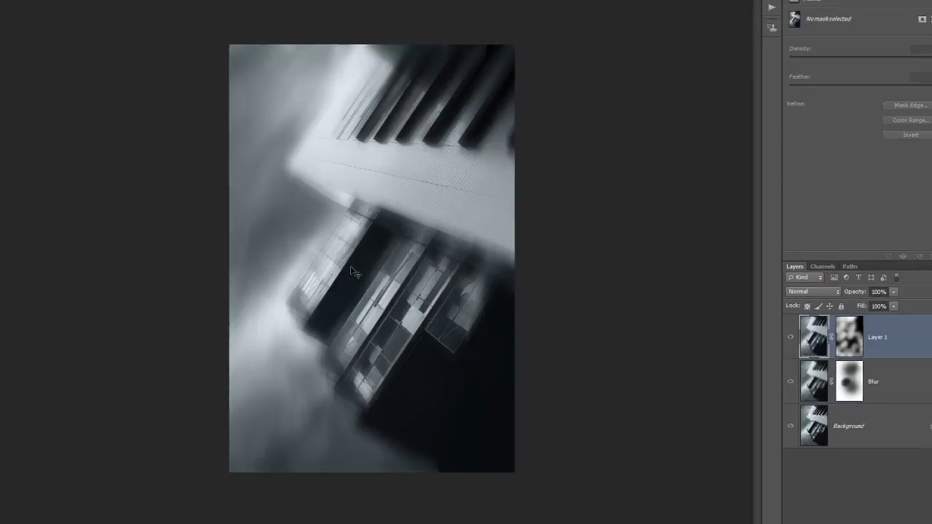
pyautogui.moveTo(275, 155); pyautogui.dragTo(260, 124)
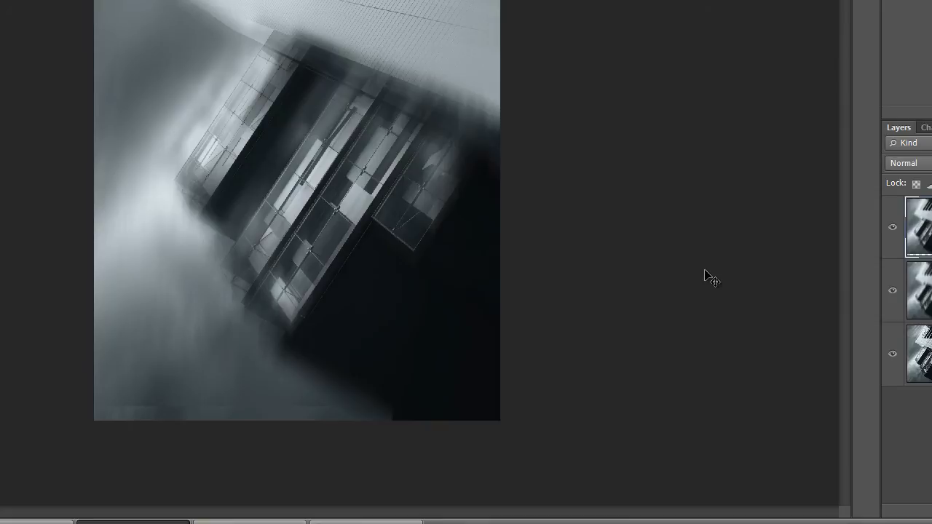
# Free-transform Layer 1, enlarging it outward from its lower-left corner and repositioning it over the building
pyautogui.hotkey('ctrl', 't')
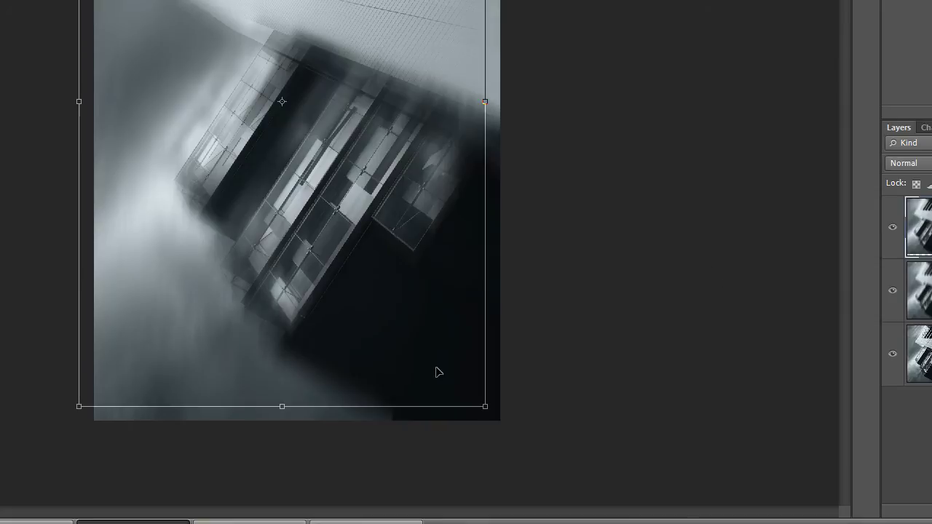
pyautogui.rightClick(336, 143)
pyautogui.click(340, 179)
pyautogui.moveTo(77, 406); pyautogui.dragTo(47, 433)
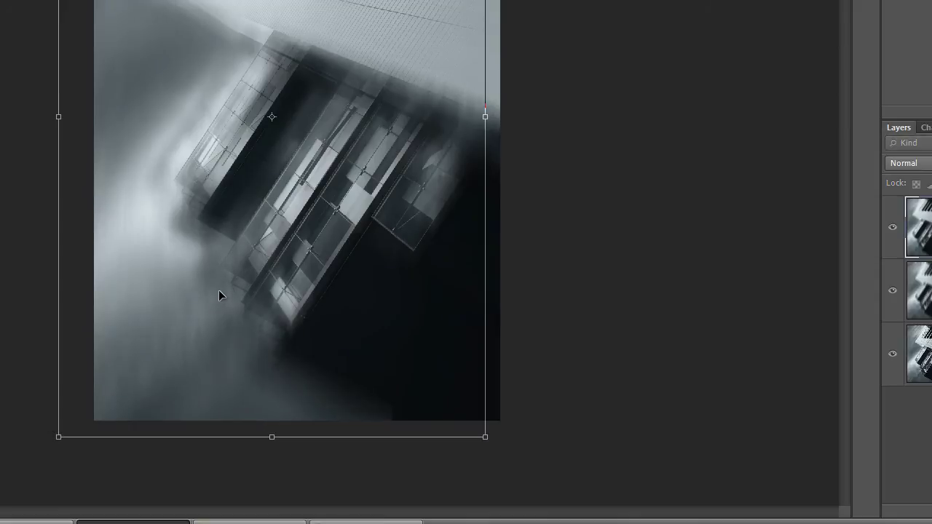
pyautogui.moveTo(220, 290); pyautogui.dragTo(236, 273)
pyautogui.click(234, 286)
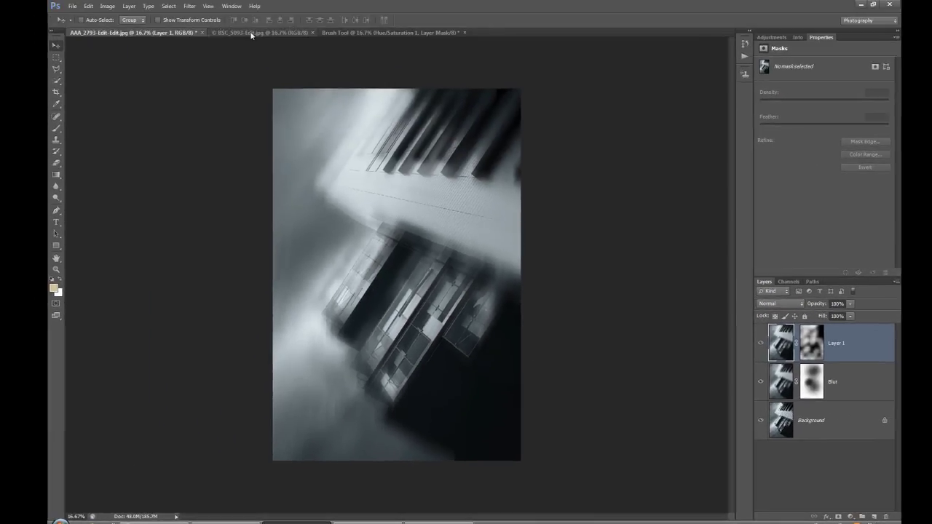
# Copy the orange corridor photo from BSC_5093-Edit.jpg onto the architecture image as a top layer, and set its blend mode to Overlay
pyautogui.click(251, 33)
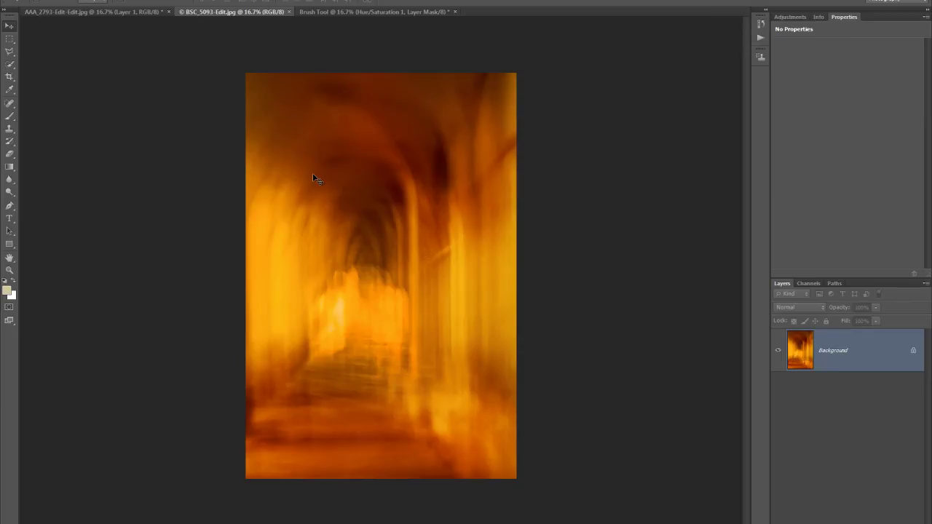
pyautogui.moveTo(313, 176); pyautogui.dragTo(306, 200)
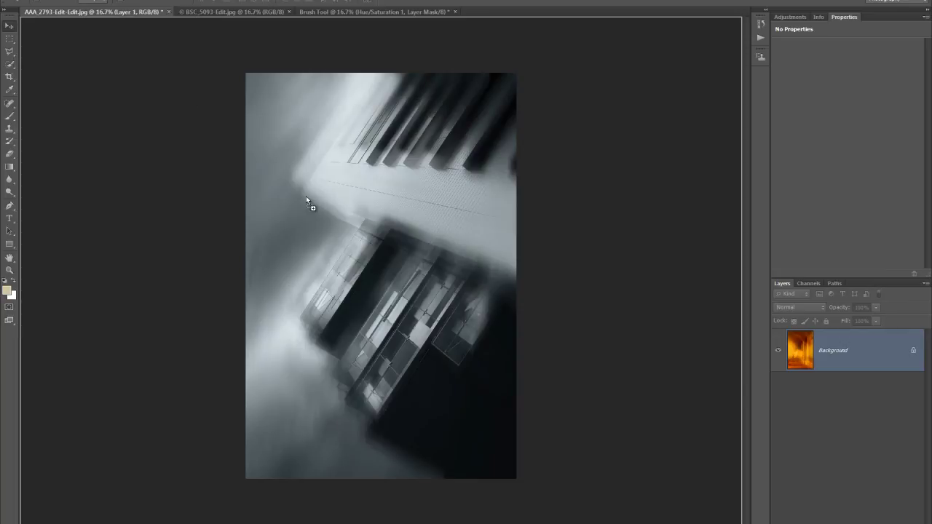
pyautogui.moveTo(361, 254); pyautogui.dragTo(370, 262)
pyautogui.moveTo(370, 266); pyautogui.dragTo(373, 266)
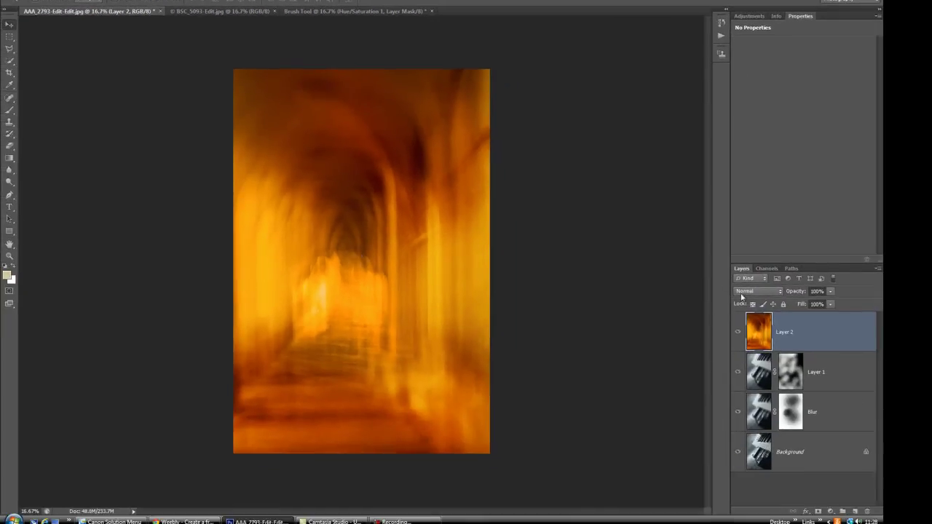
pyautogui.click(779, 292)
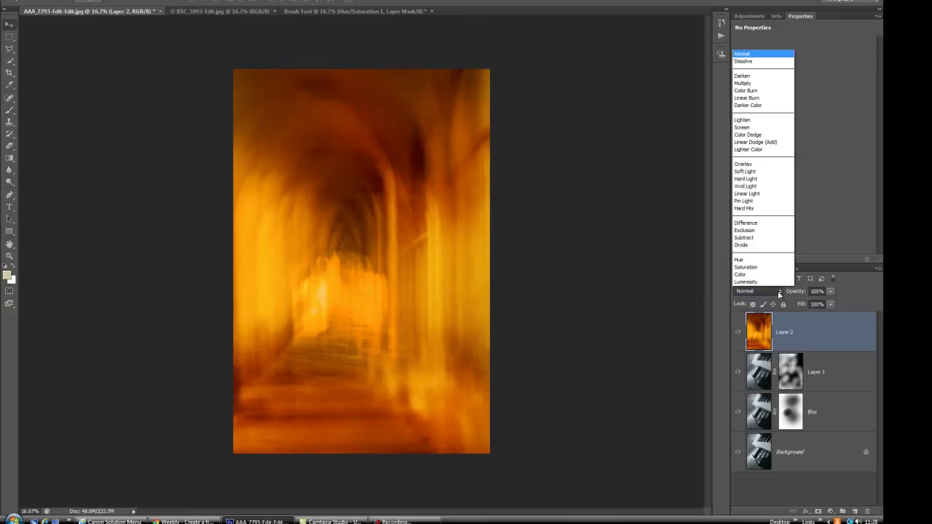
pyautogui.click(754, 164)
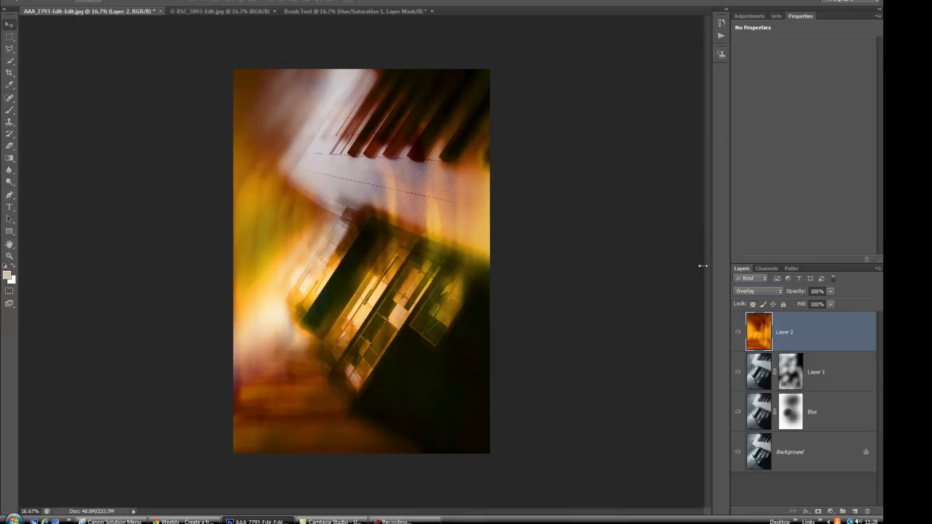
# Try Soft Light and Hard Light on Layer 2, testing a Hard Light opacity of about 70%, and return the layer to Overlay
pyautogui.click(780, 292)
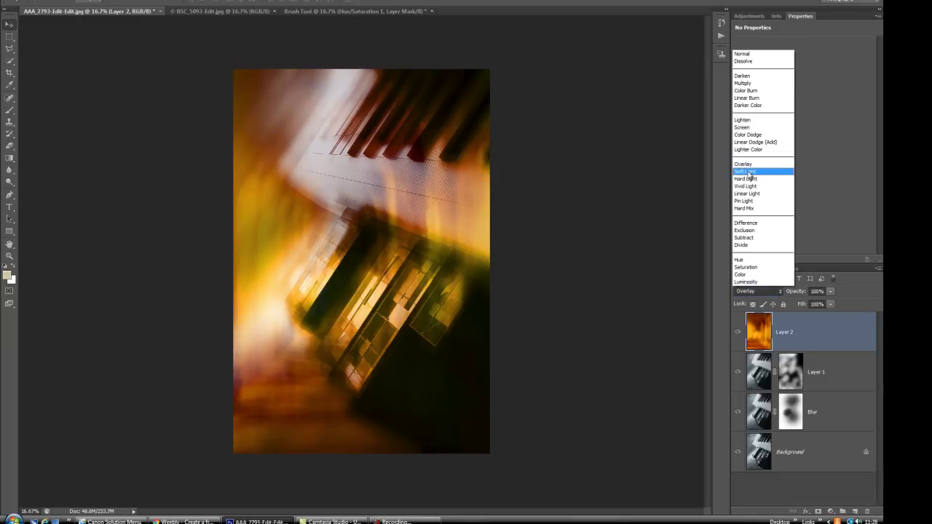
pyautogui.click(750, 171)
pyautogui.press('Down')
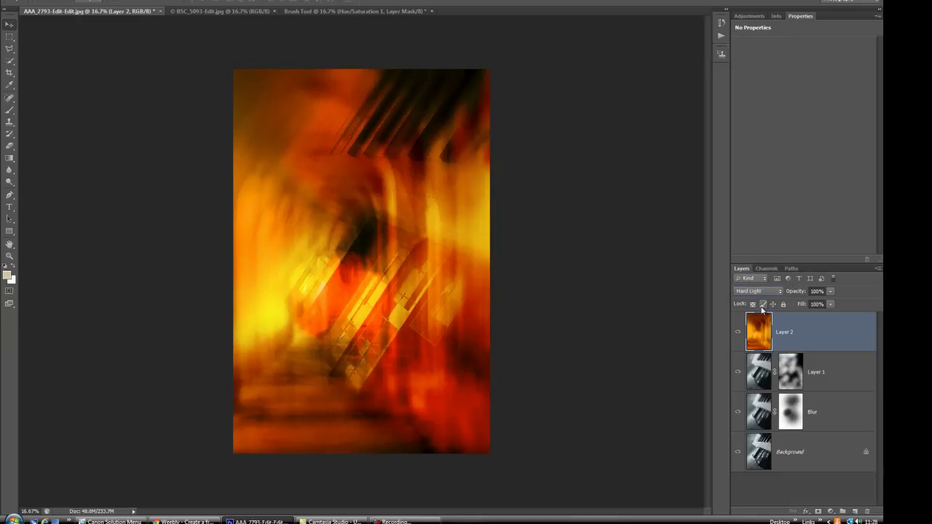
pyautogui.click(830, 291)
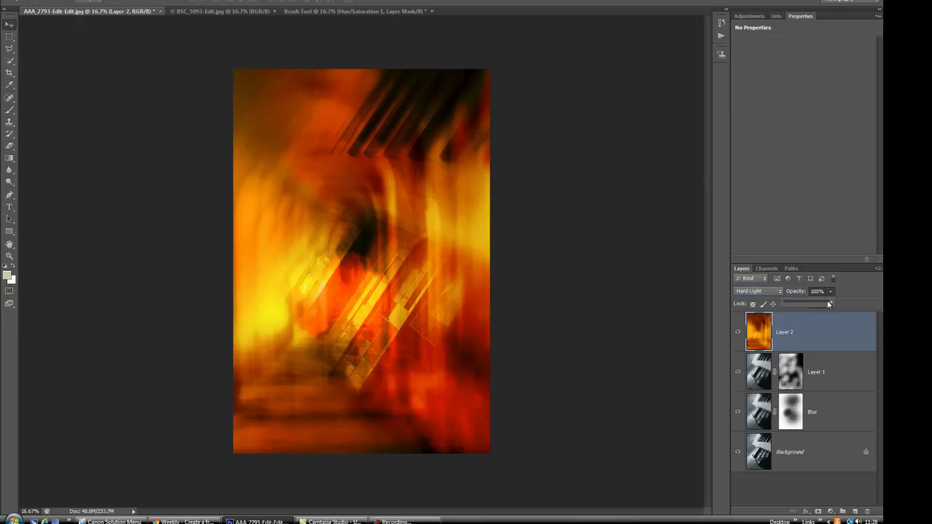
pyautogui.moveTo(809, 305); pyautogui.dragTo(815, 308)
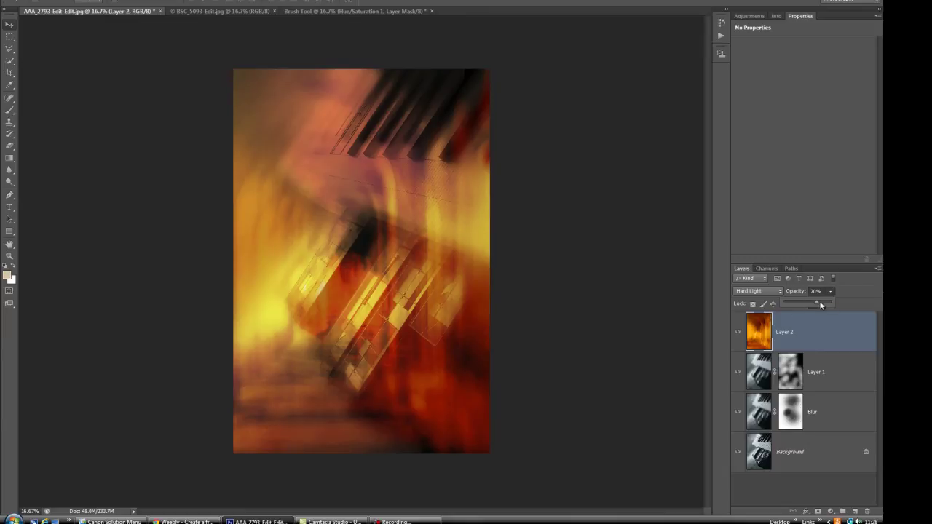
pyautogui.click(776, 292)
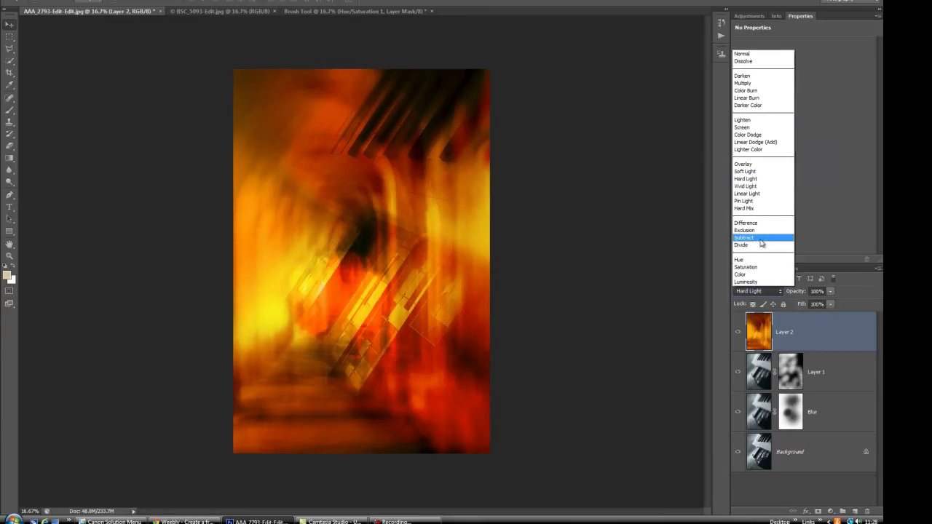
pyautogui.click(755, 165)
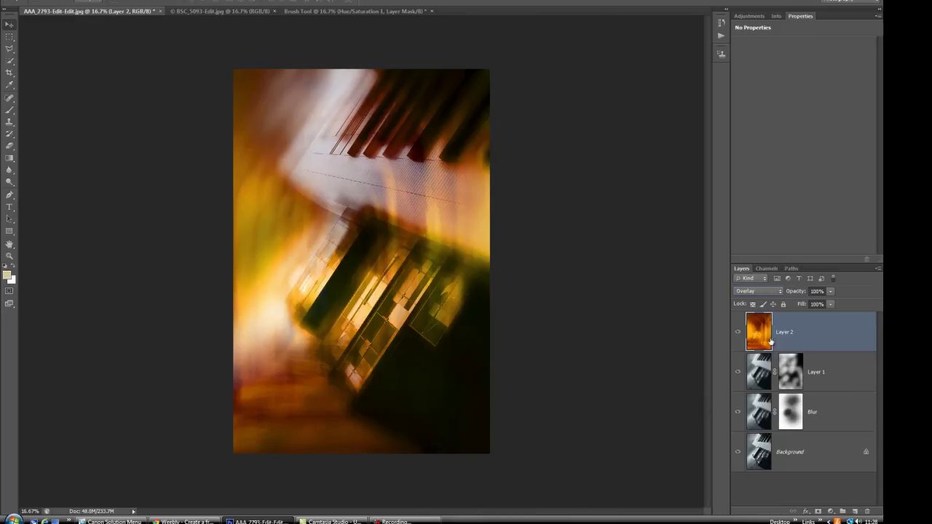
# Hide and show Layer 2 repeatedly to compare the image with and without the orange overlay
pyautogui.click(737, 333)
pyautogui.click(737, 332)
pyautogui.click(738, 332)
pyautogui.click(738, 333)
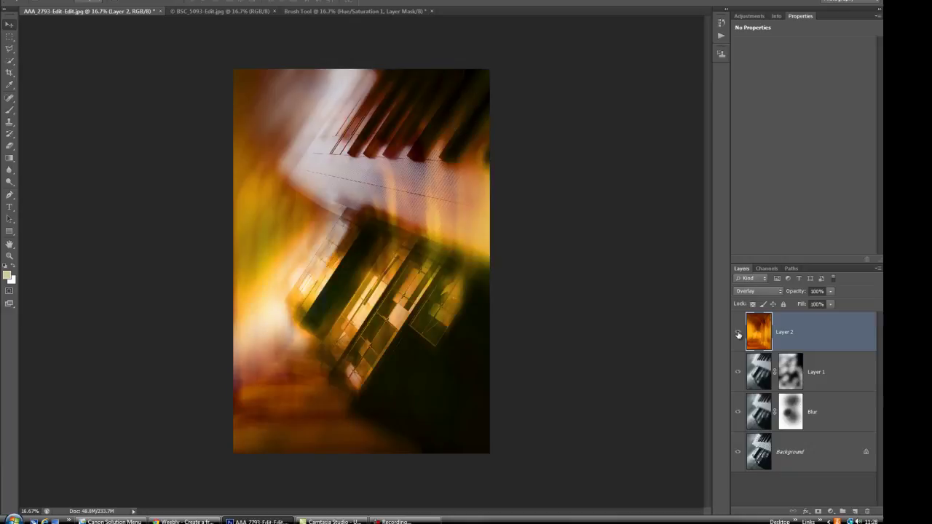
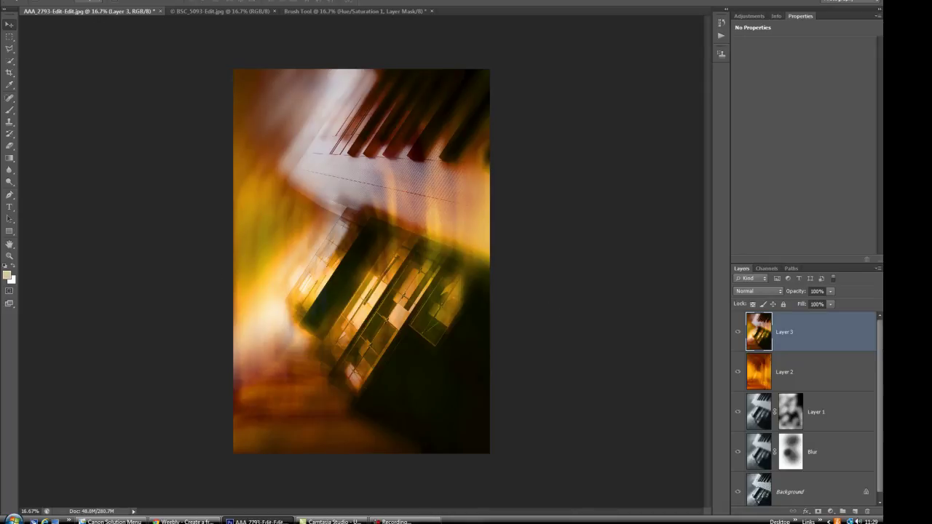
# Set Layer 3's blend mode to Multiply
pyautogui.click(748, 16)
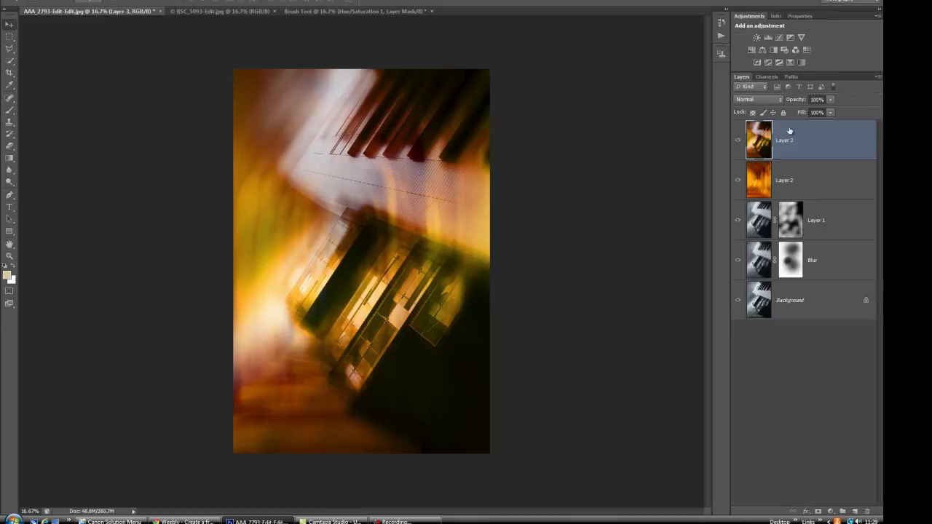
pyautogui.click(780, 100)
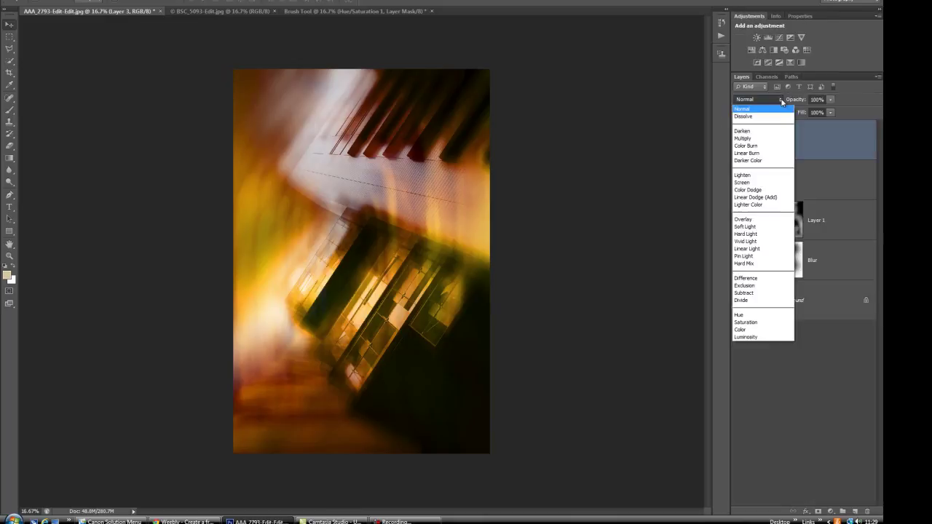
pyautogui.click(766, 138)
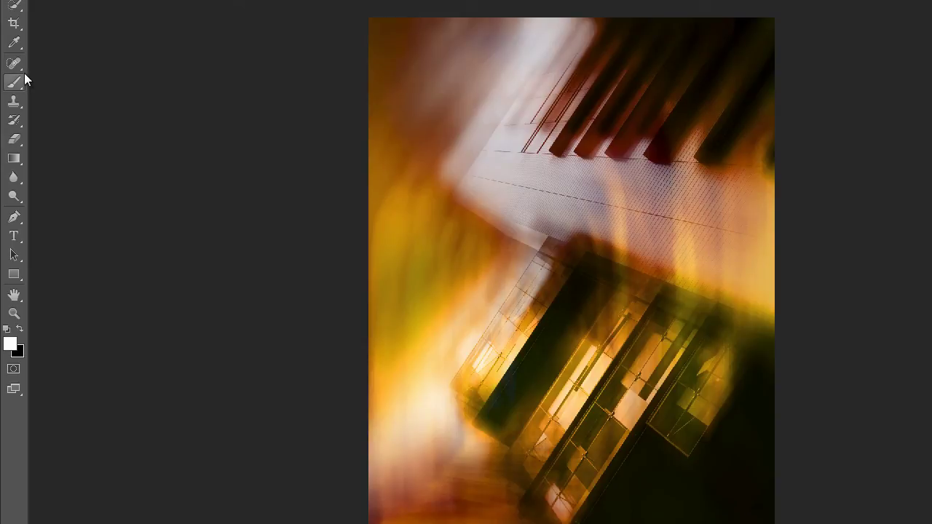
# Give Layer 3 a black mask and paint it white with an enlarged soft brush over the left side of the image
pyautogui.click(24, 73)
pyautogui.press(']')
pyautogui.press(']')
pyautogui.press(']')
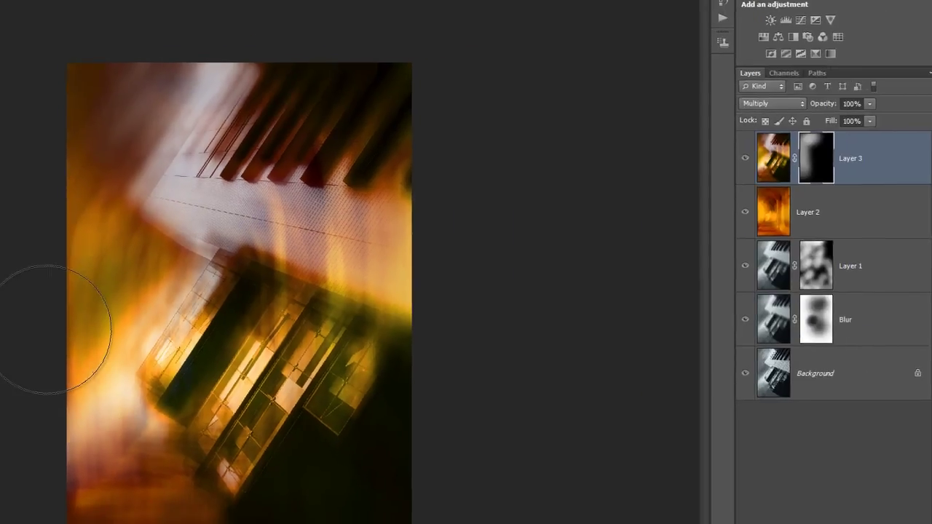
pyautogui.moveTo(165, 291); pyautogui.dragTo(176, 323)
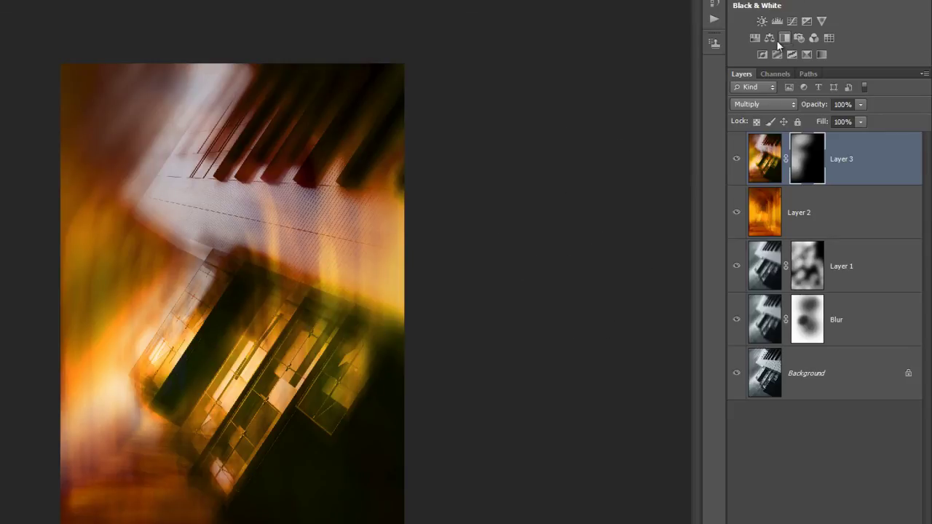
# Add a Hue/Saturation adjustment above Layer 3 with Hue -27 and invert its mask to black
pyautogui.click(755, 40)
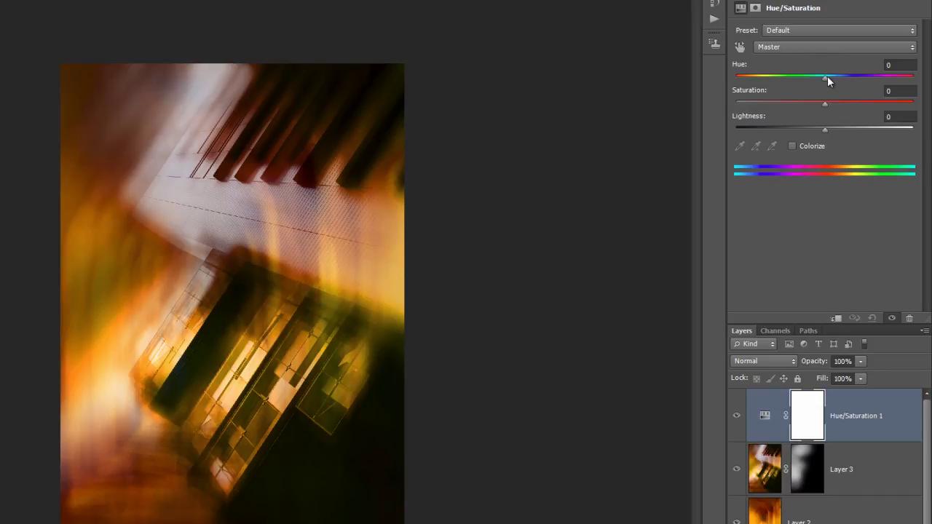
pyautogui.moveTo(824, 77); pyautogui.dragTo(800, 89)
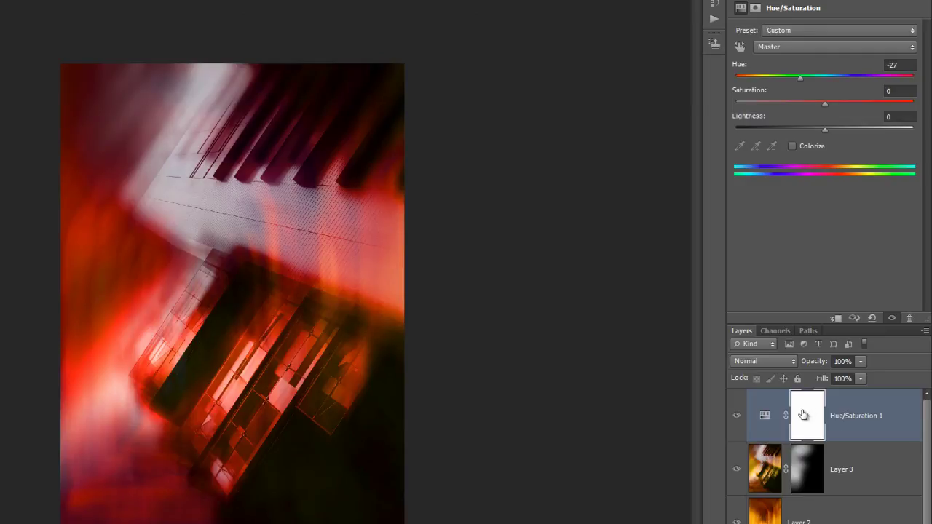
pyautogui.hotkey('ctrl', 'i')
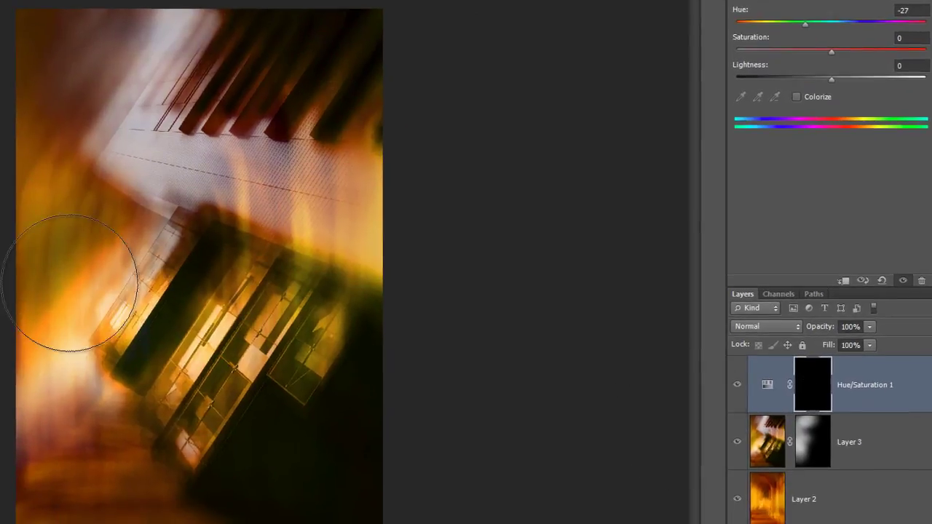
# Paint white on Hue/Saturation 1's mask over the sky and building, compare with the earlier look, and set its opacity to 84%
pyautogui.moveTo(69, 283)
pyautogui.mouseDown()
pyautogui.moveTo(0, 220)
pyautogui.moveTo(27, 272)
pyautogui.moveTo(38, 236)
pyautogui.moveTo(32, 276)
pyautogui.moveTo(42, 234)
pyautogui.moveTo(42, 354)
pyautogui.moveTo(72, 414)
pyautogui.moveTo(87, 415)
pyautogui.moveTo(111, 398)
pyautogui.moveTo(124, 212)
pyautogui.moveTo(138, 165)
pyautogui.moveTo(175, 137)
pyautogui.moveTo(166, 135)
pyautogui.moveTo(211, 113)
pyautogui.moveTo(140, 108)
pyautogui.moveTo(164, 102)
pyautogui.moveTo(187, 246)
pyautogui.moveTo(235, 195)
pyautogui.moveTo(315, 240)
pyautogui.mouseUp()
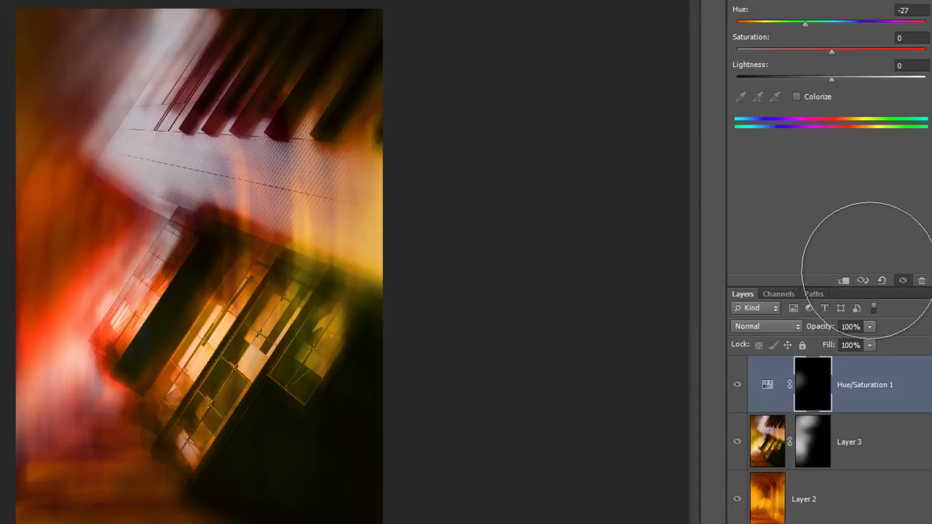
pyautogui.click(863, 281)
pyautogui.click(863, 281)
pyautogui.click(863, 281)
pyautogui.click(870, 326)
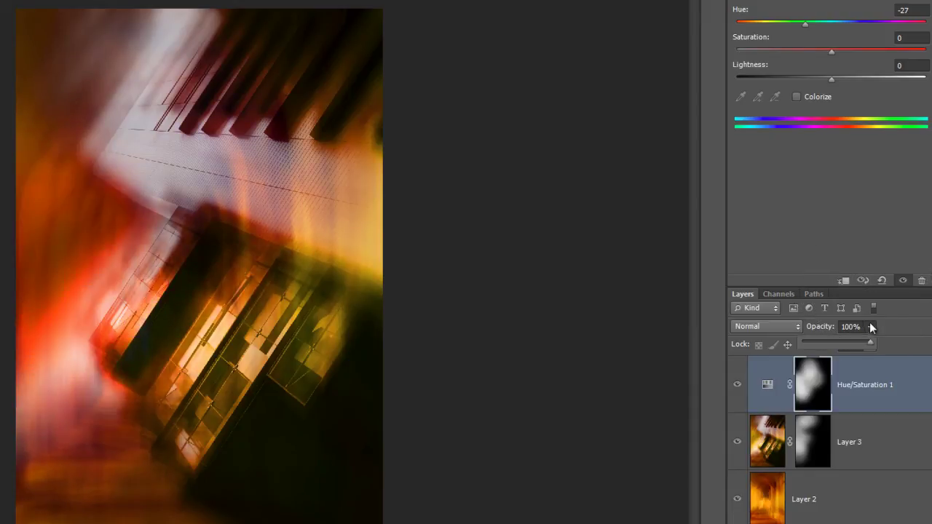
pyautogui.moveTo(832, 342); pyautogui.dragTo(864, 343)
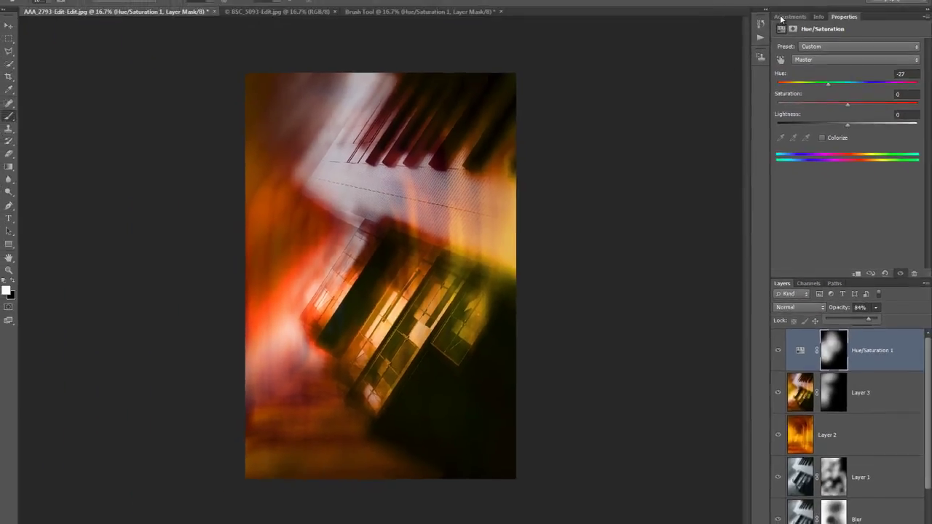
# Add a second Hue/Saturation adjustment on top with Hue +58 and invert its mask to black
pyautogui.click(789, 17)
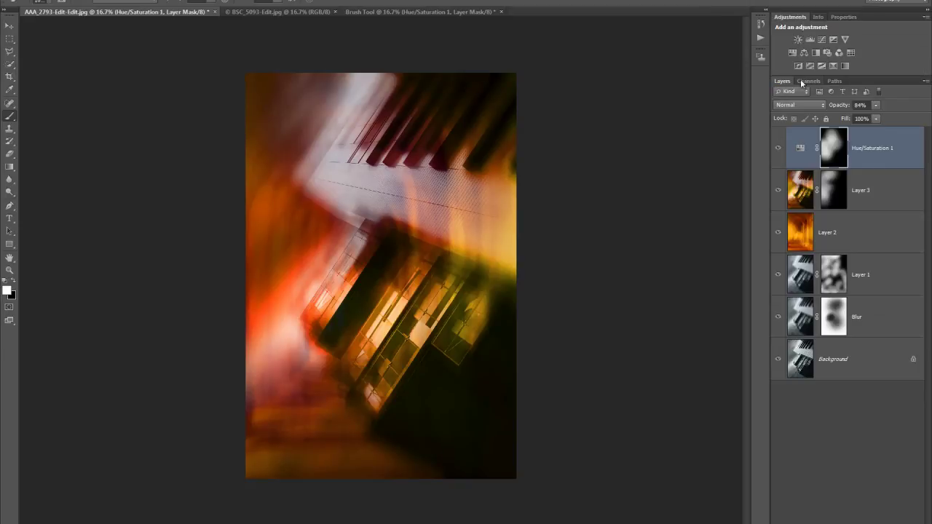
pyautogui.click(797, 54)
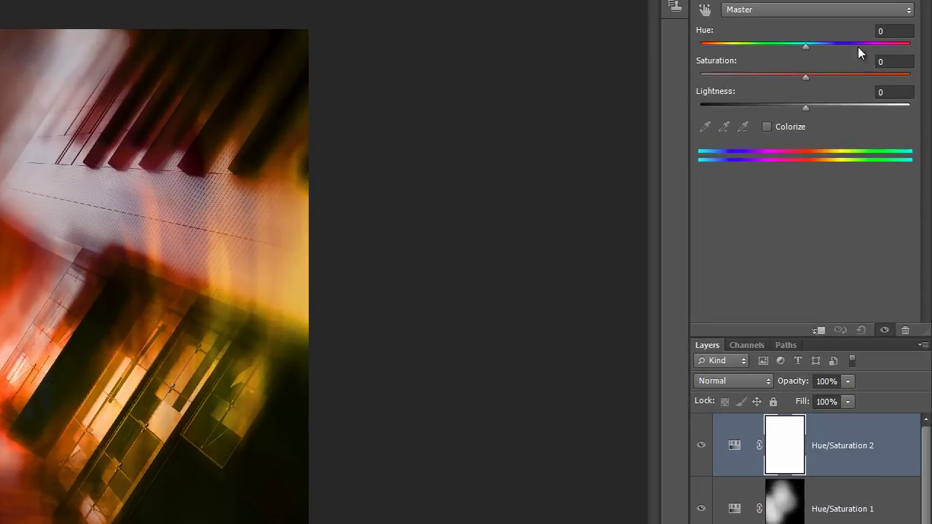
pyautogui.click(858, 47)
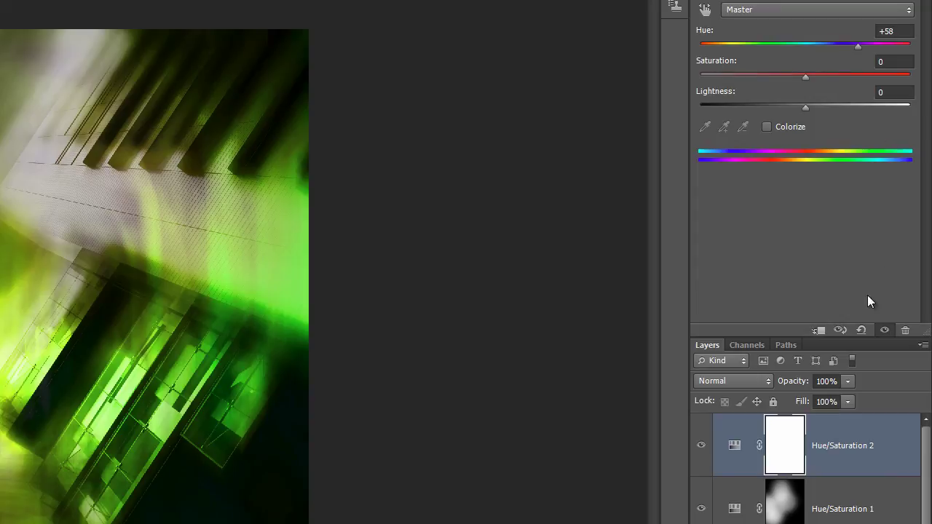
pyautogui.hotkey('ctrl', 'i')
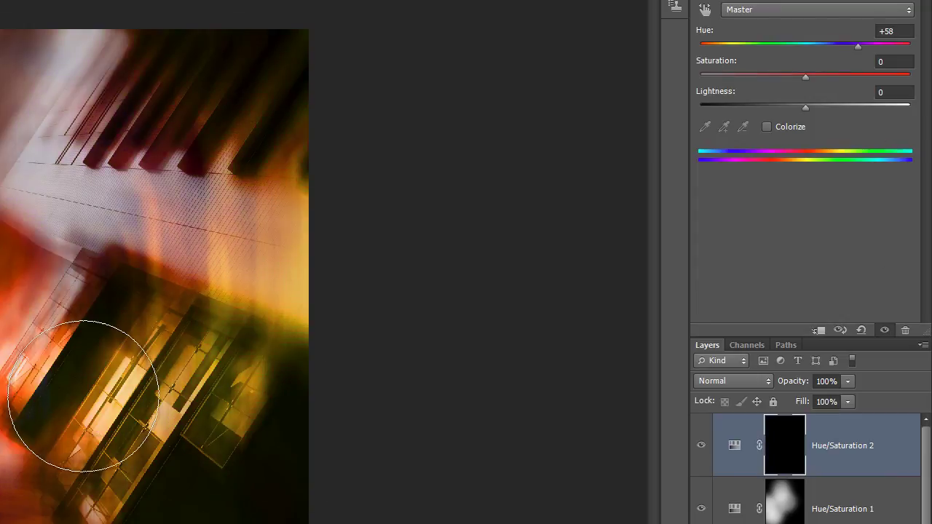
# Paint white on Hue/Saturation 2's mask over the windows, sky and lower area, and reduce its opacity to 51%
pyautogui.moveTo(62, 357)
pyautogui.mouseDown()
pyautogui.moveTo(167, 333)
pyautogui.moveTo(235, 177)
pyautogui.moveTo(192, 156)
pyautogui.moveTo(38, 128)
pyautogui.moveTo(21, 190)
pyautogui.moveTo(14, 313)
pyautogui.mouseUp()
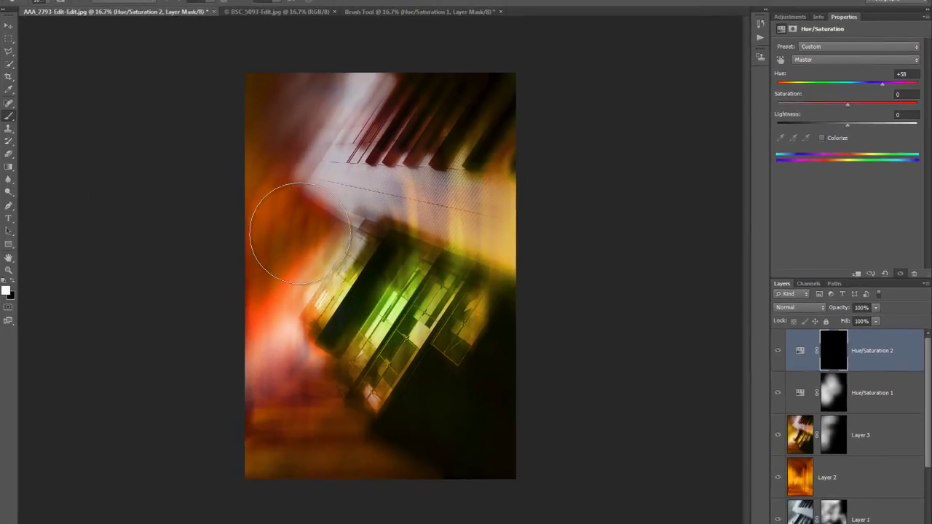
pyautogui.moveTo(300, 233)
pyautogui.mouseDown()
pyautogui.moveTo(345, 440)
pyautogui.moveTo(353, 457)
pyautogui.moveTo(399, 469)
pyautogui.moveTo(337, 430)
pyautogui.mouseUp()
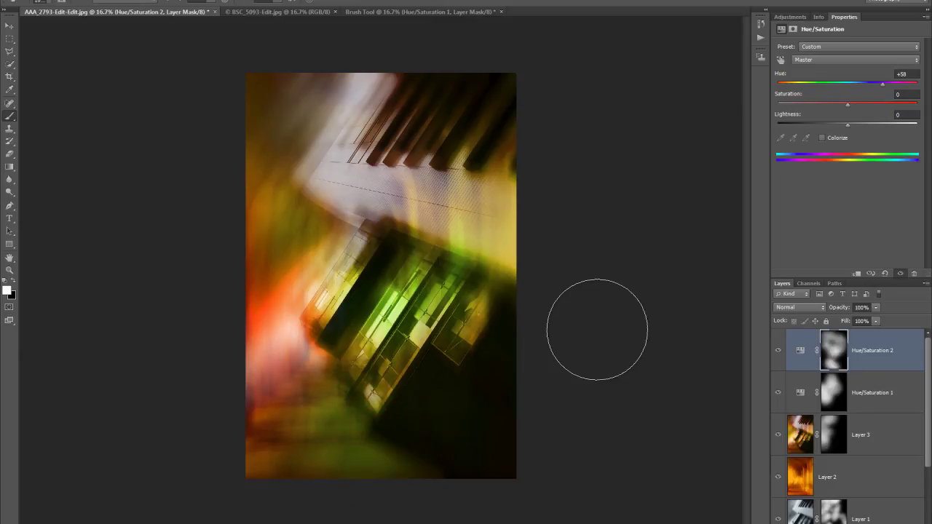
pyautogui.click(876, 307)
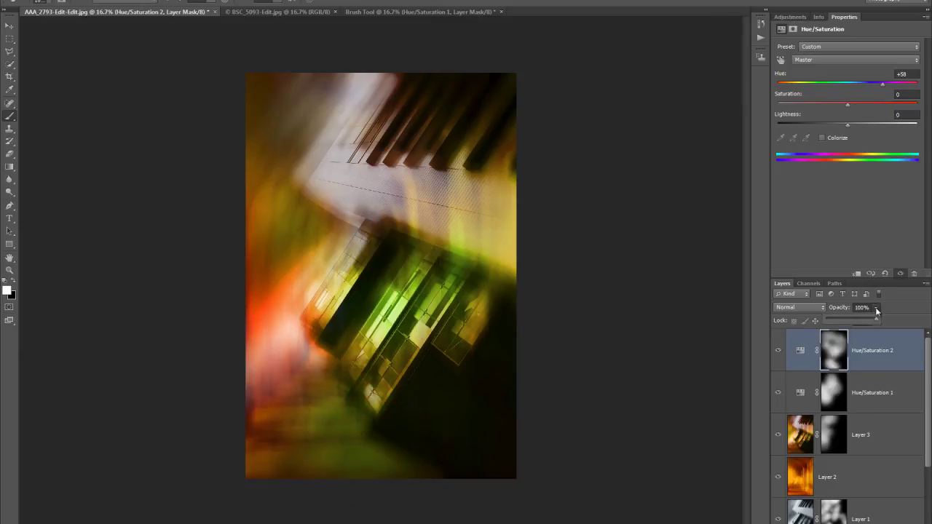
pyautogui.moveTo(874, 322); pyautogui.dragTo(852, 318)
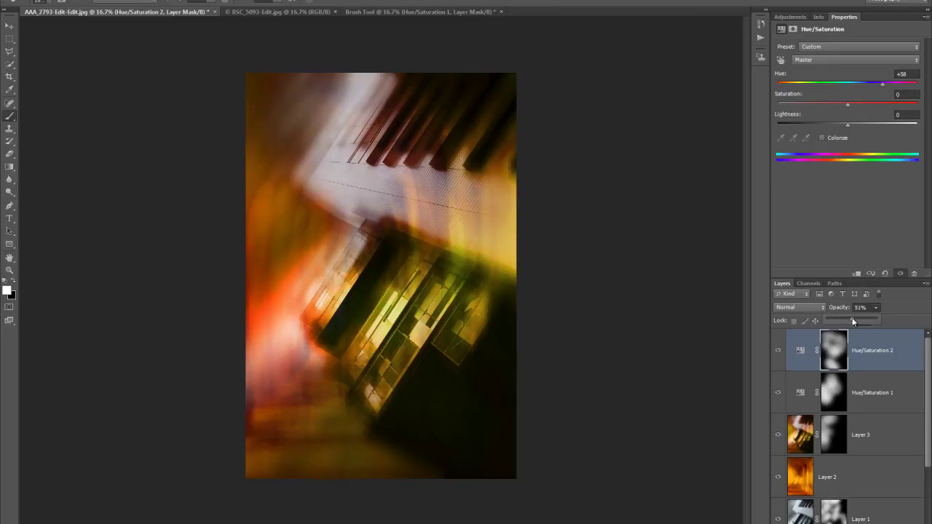
# Stamp all visible layers into a new merged layer above Hue/Saturation 2
pyautogui.scroll(-3, 812, 385)
pyautogui.scroll(3, 812, 375)
pyautogui.click(782, 346)
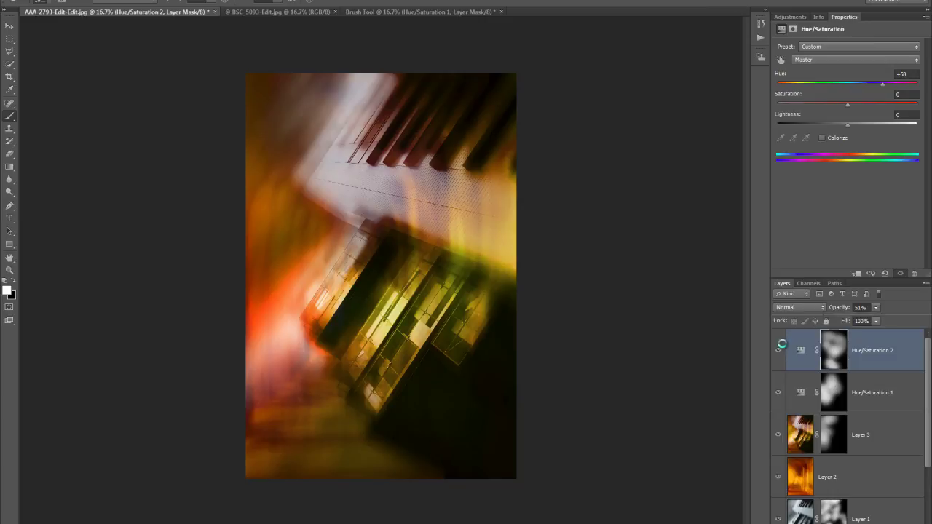
pyautogui.hotkey('ctrl', 'alt', 'shift', 'e')
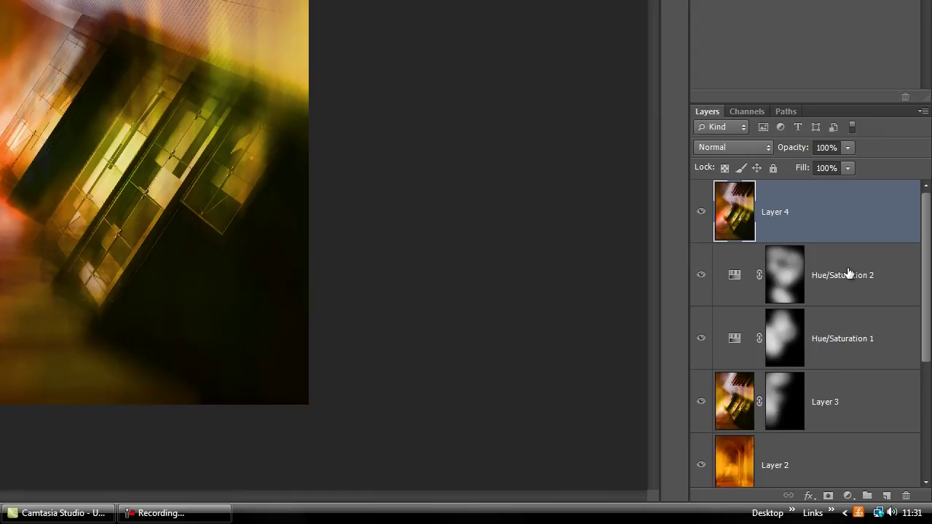
pyautogui.click(858, 300)
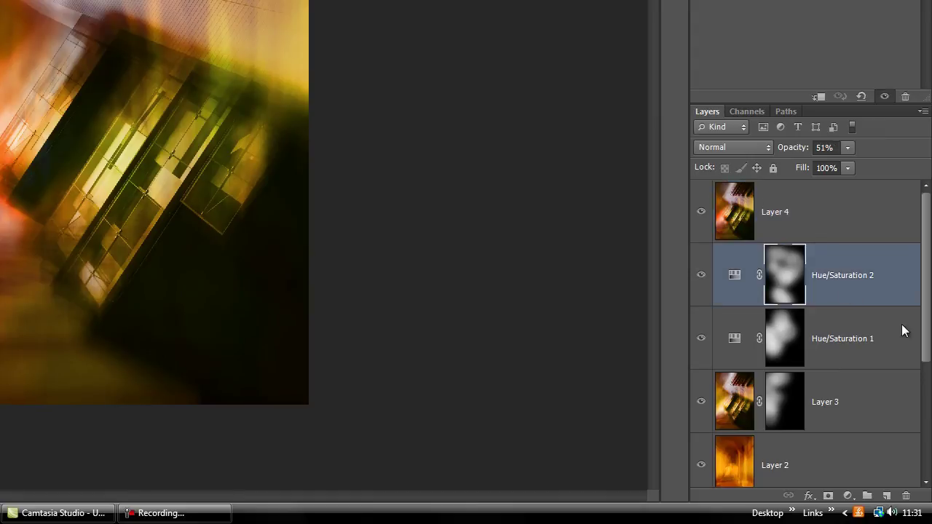
pyautogui.moveTo(925, 306); pyautogui.dragTo(925, 419)
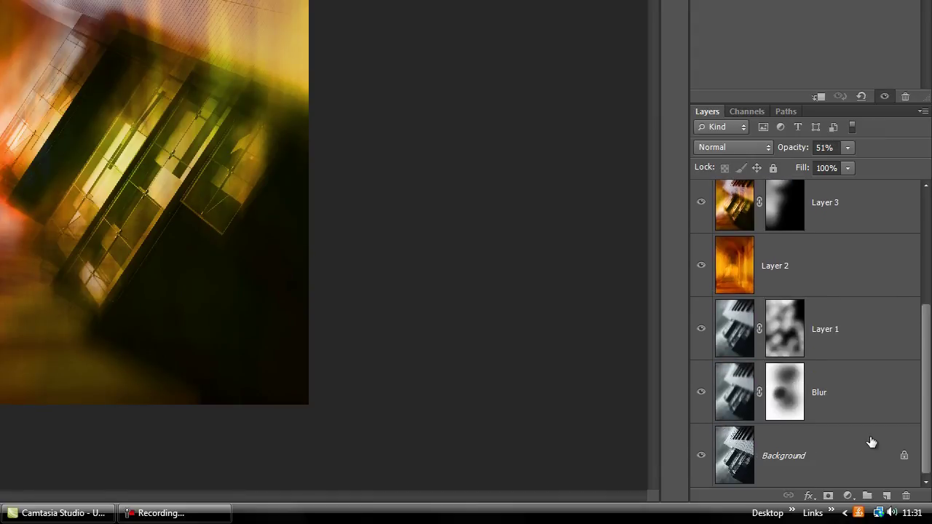
pyautogui.keyDown('shift'); pyautogui.click(848, 453); pyautogui.keyUp('shift')
pyautogui.moveTo(848, 453); pyautogui.dragTo(868, 496)
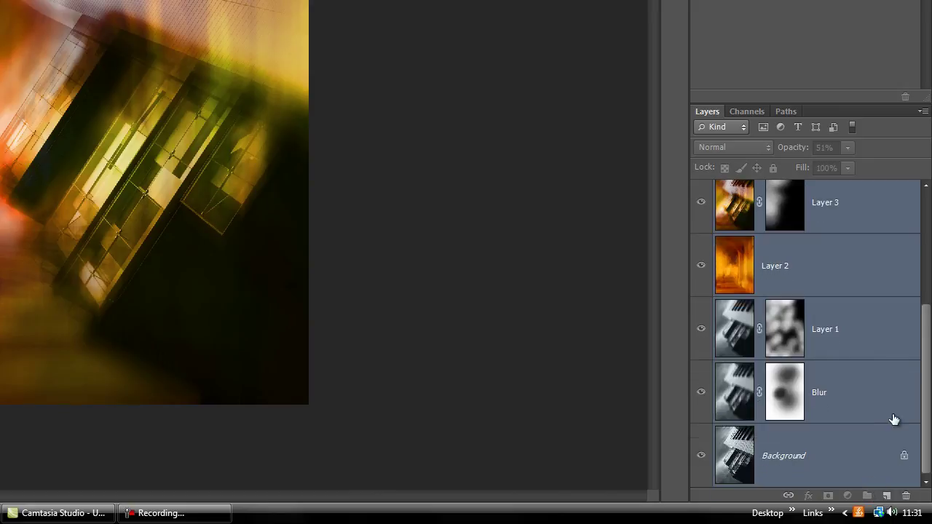
pyautogui.click(866, 448)
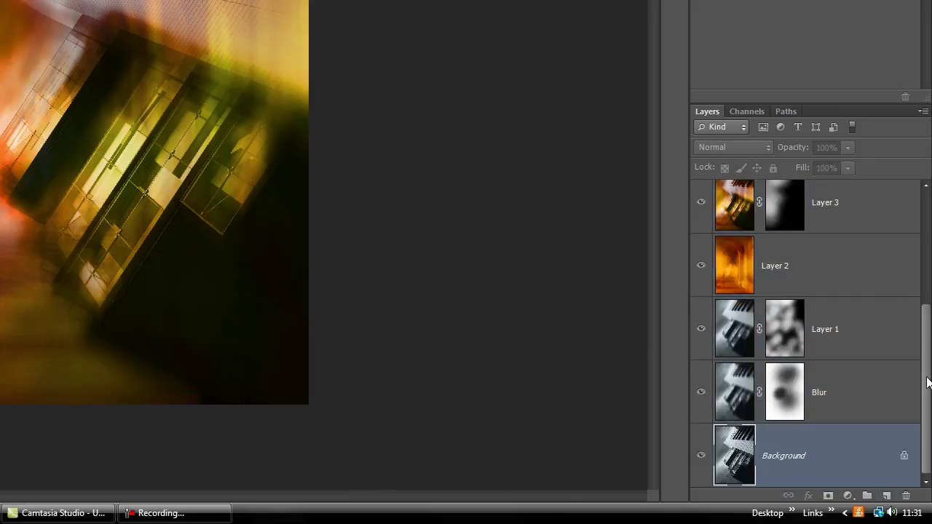
# Group the layers from Hue/Saturation 2 down to Blur, leaving out the Background and Layer 4
pyautogui.moveTo(927, 383); pyautogui.dragTo(924, 244)
pyautogui.click(846, 265)
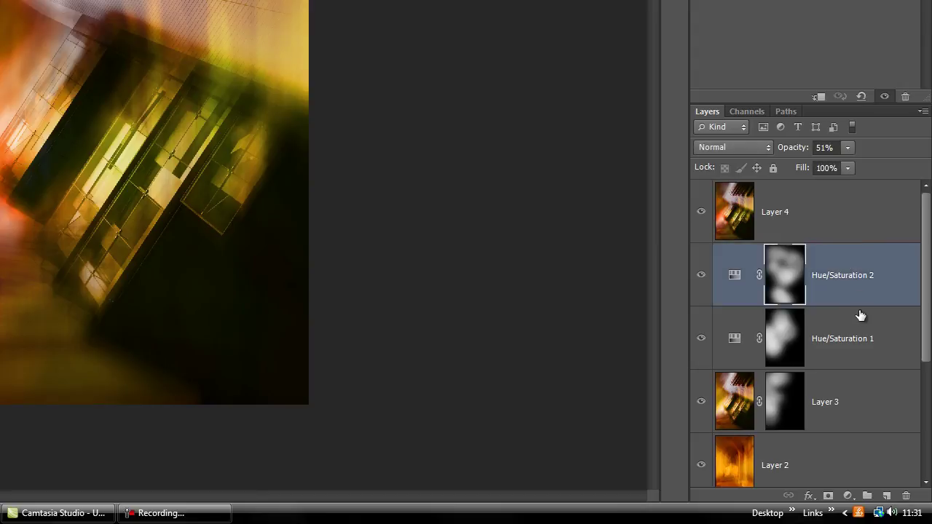
pyautogui.scroll(-3, 860, 315)
pyautogui.keyDown('shift'); pyautogui.click(837, 408); pyautogui.keyUp('shift')
pyautogui.moveTo(840, 406); pyautogui.dragTo(868, 497)
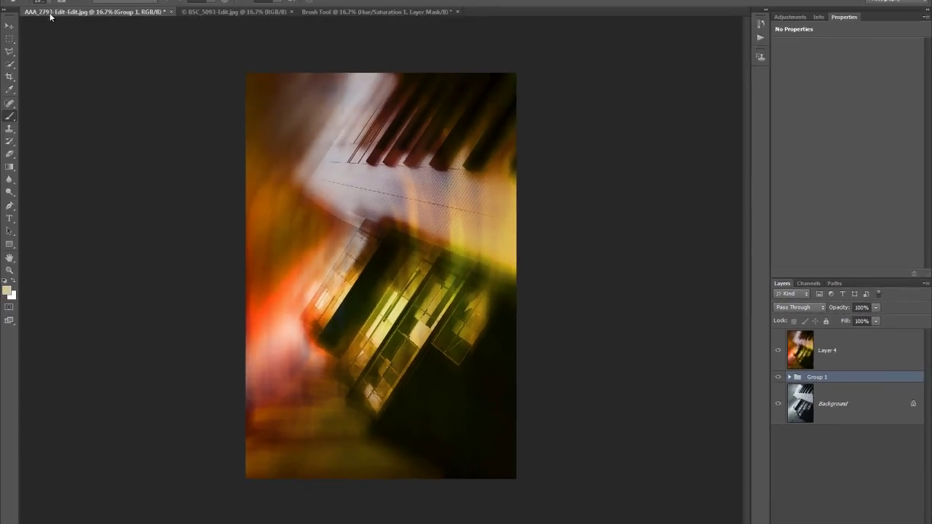
# Save a history snapshot of the current composite
pyautogui.click(758, 25)
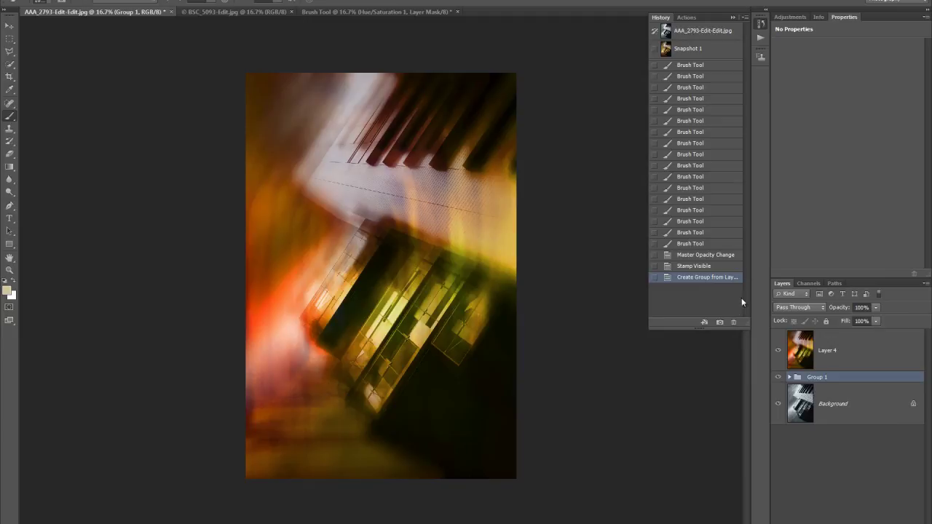
pyautogui.click(719, 322)
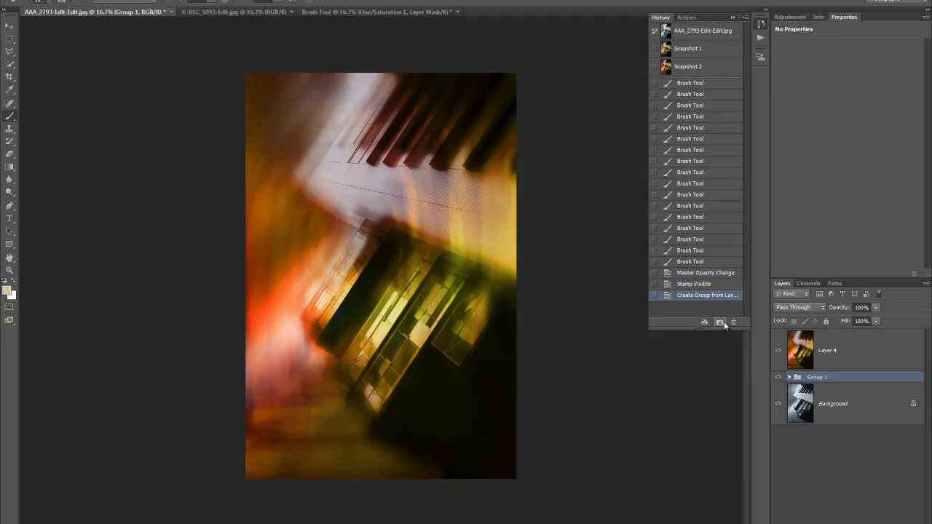
# Review the original opening state and the orange photo BSC_5093-Edit.jpg, and return the architecture image to Snapshot 2
pyautogui.click(684, 30)
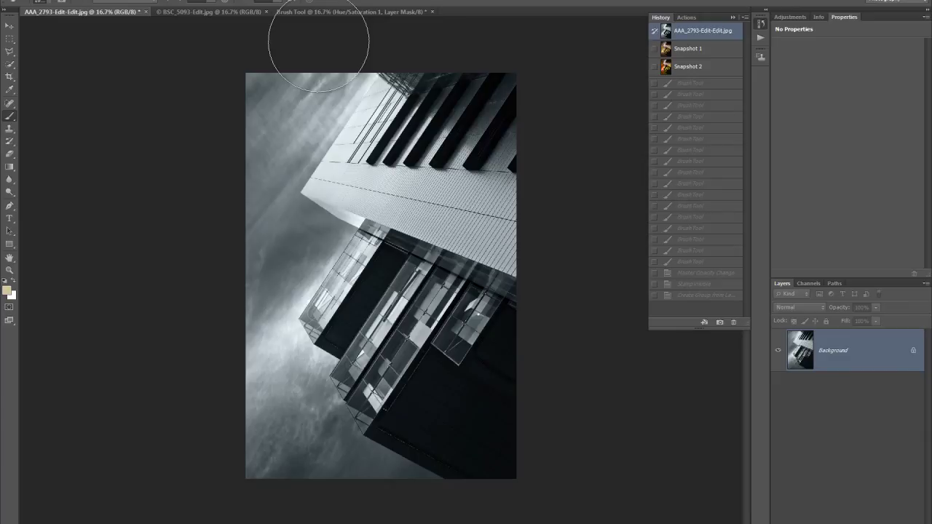
pyautogui.click(204, 12)
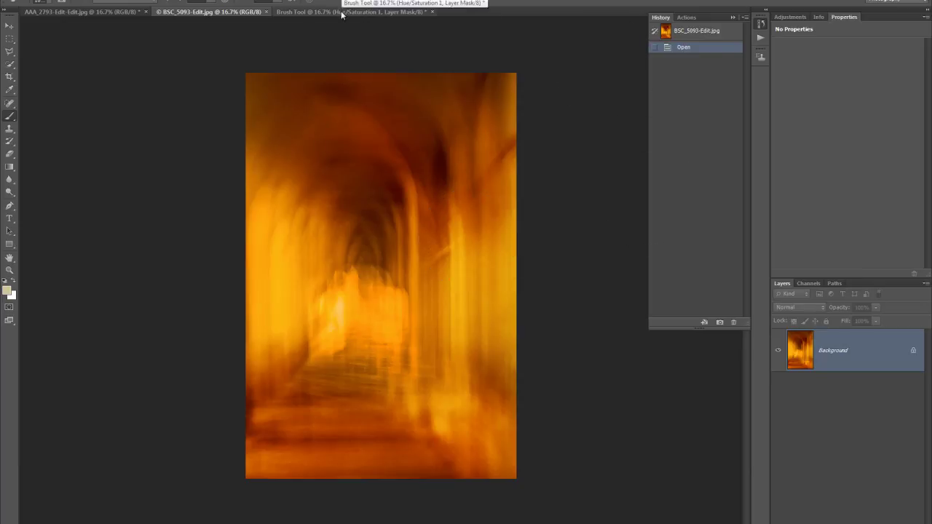
pyautogui.click(110, 15)
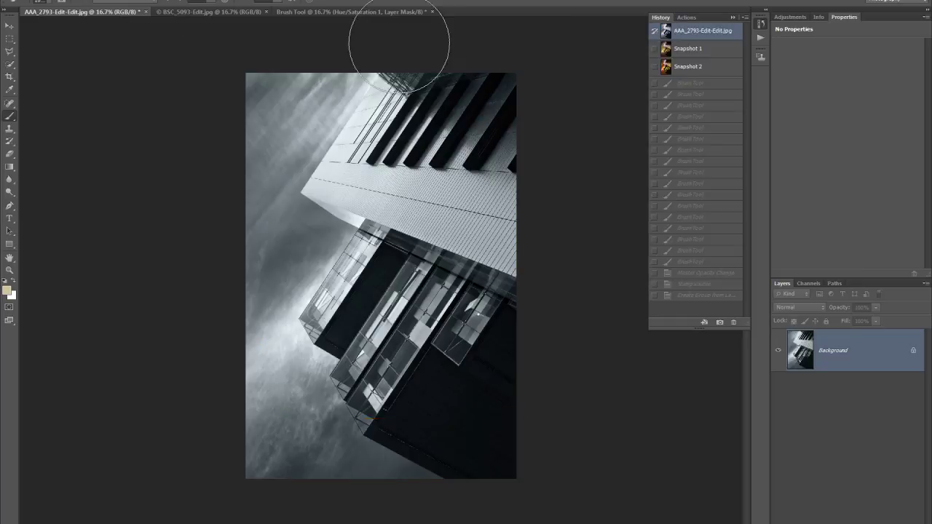
pyautogui.click(685, 67)
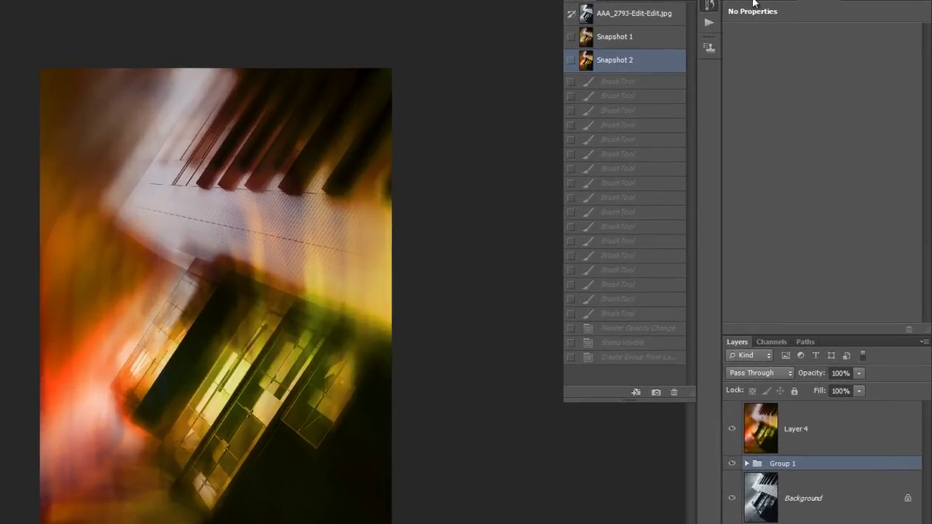
# Add a Curves adjustment, bend it into a contrast S-curve with raised highlights and lowered shadows, and place it above Layer 4
pyautogui.click(791, 18)
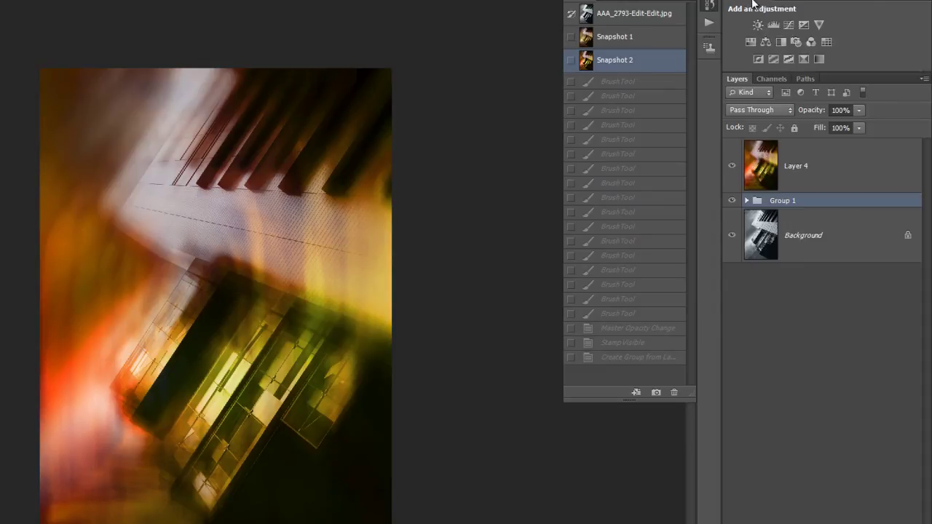
pyautogui.click(790, 26)
pyautogui.moveTo(832, 131); pyautogui.dragTo(834, 139)
pyautogui.moveTo(884, 102); pyautogui.dragTo(877, 81)
pyautogui.moveTo(796, 178); pyautogui.dragTo(798, 193)
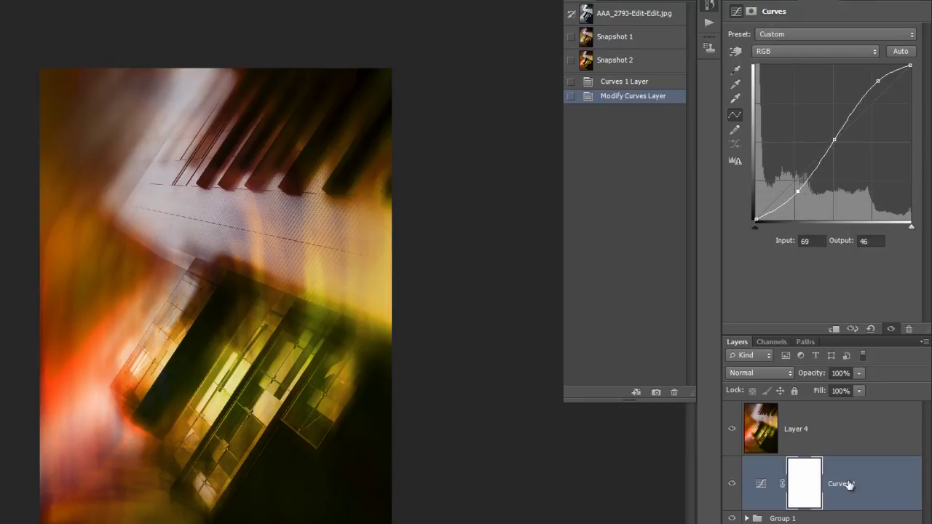
pyautogui.moveTo(861, 480); pyautogui.dragTo(857, 409)
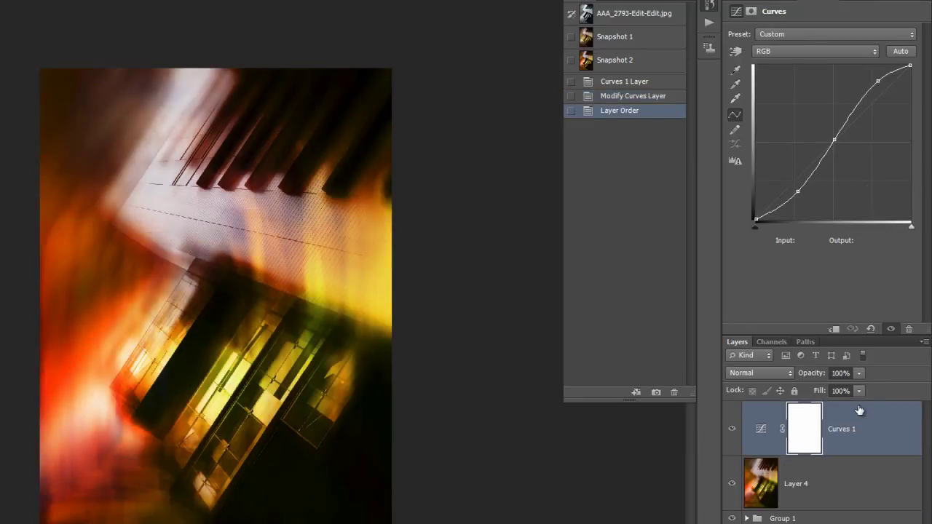
# Replace Curves 1's custom curve with the Increase Contrast (RGB) preset and make black the foreground colour
pyautogui.click(873, 330)
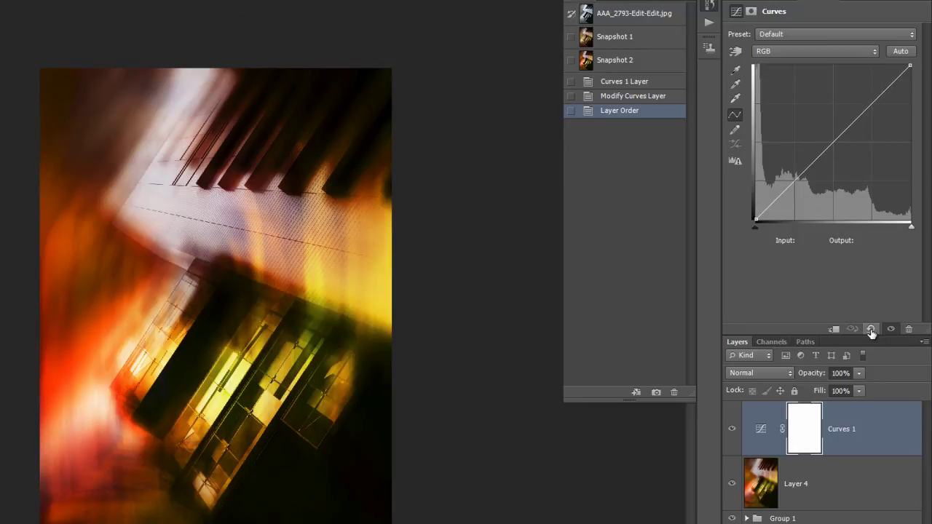
pyautogui.click(911, 36)
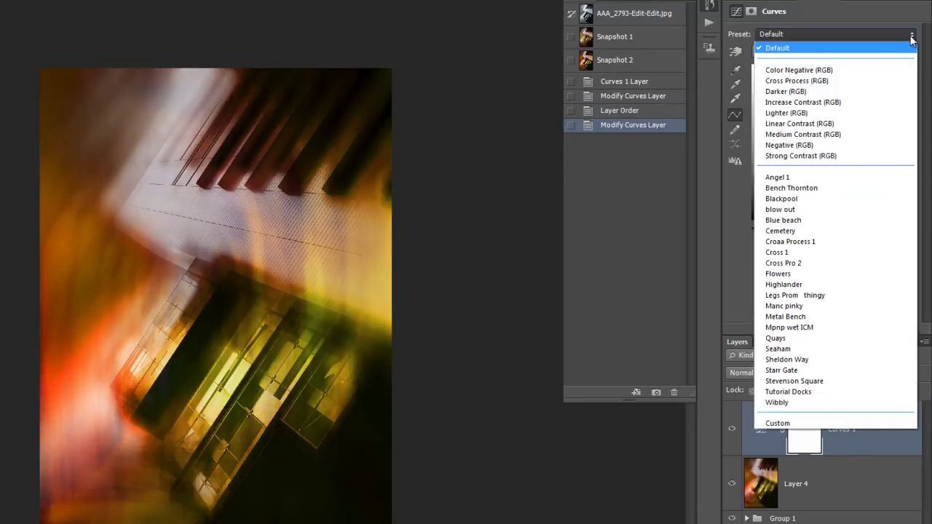
pyautogui.click(859, 102)
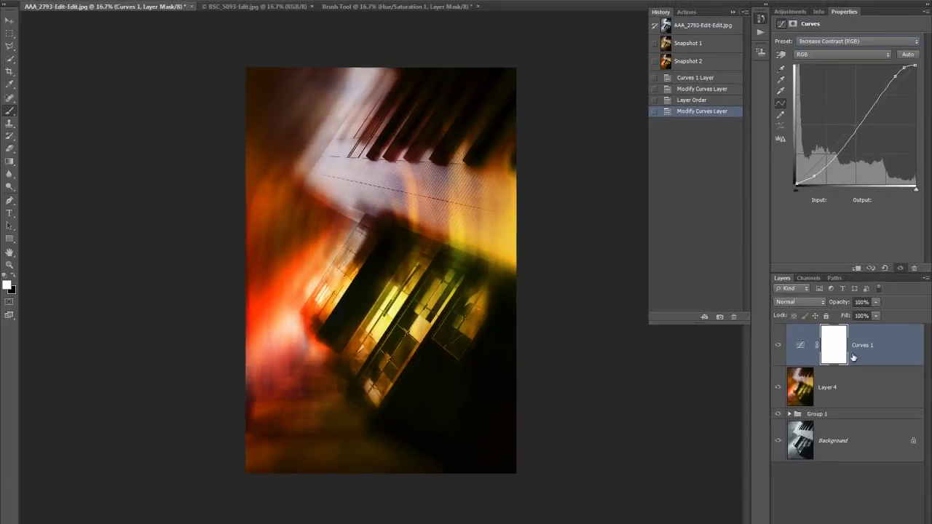
pyautogui.click(12, 277)
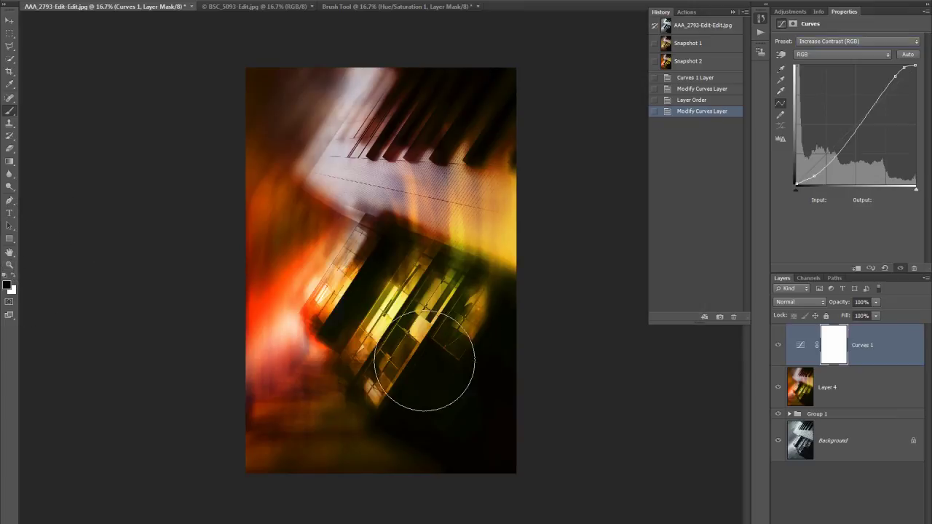